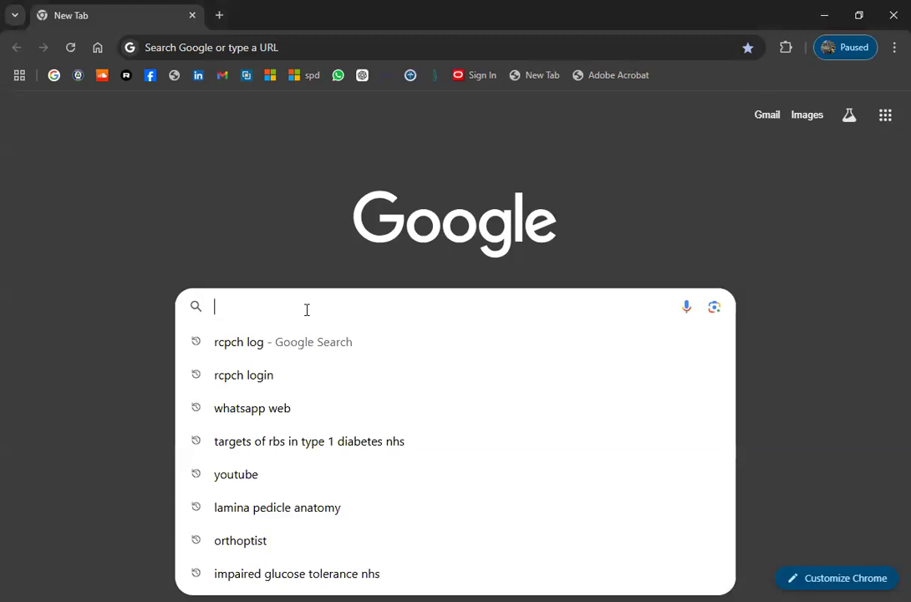
- Type 'rcpch login' into the Google search box
{"action": "type", "text": "r"}
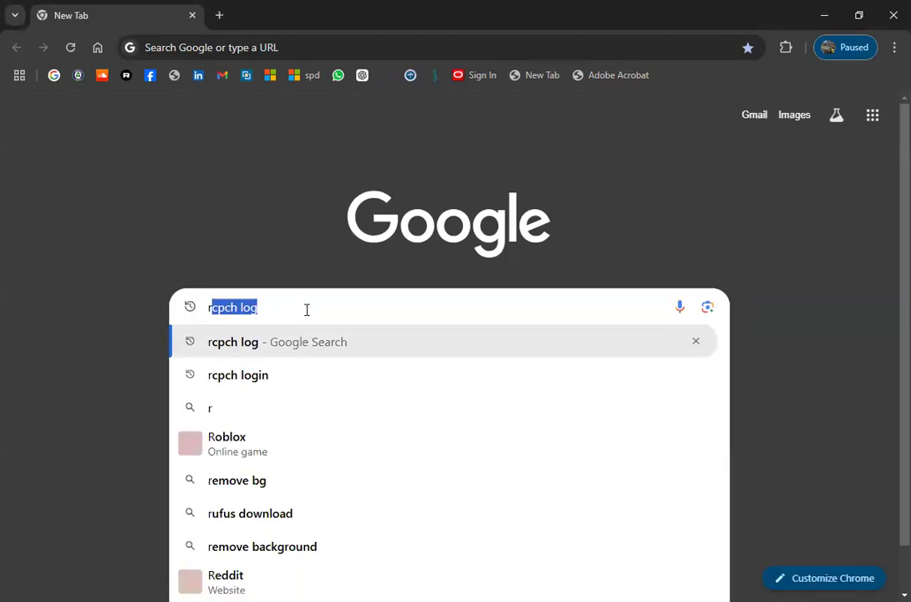
{"action": "type", "text": "cpc"}
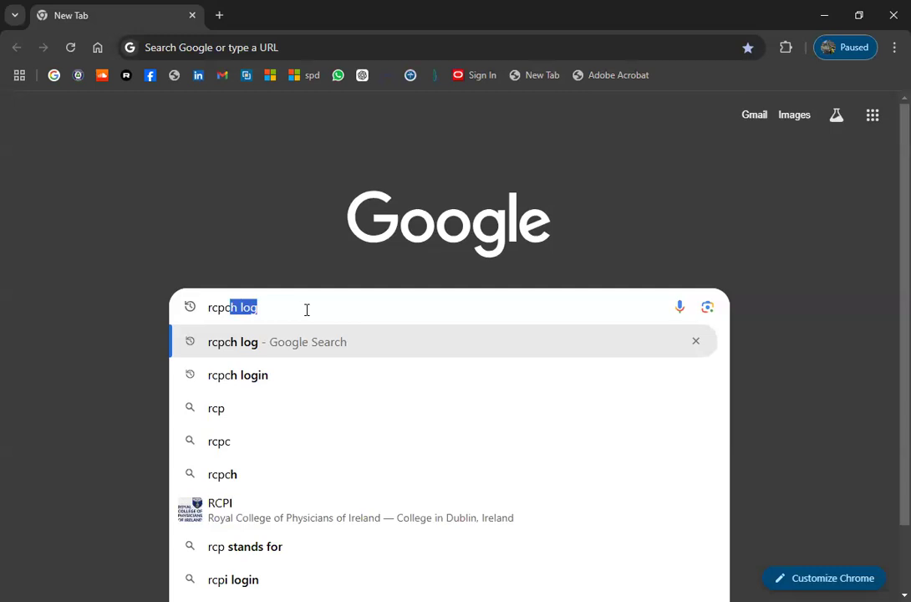
{"action": "type", "text": "h l"}
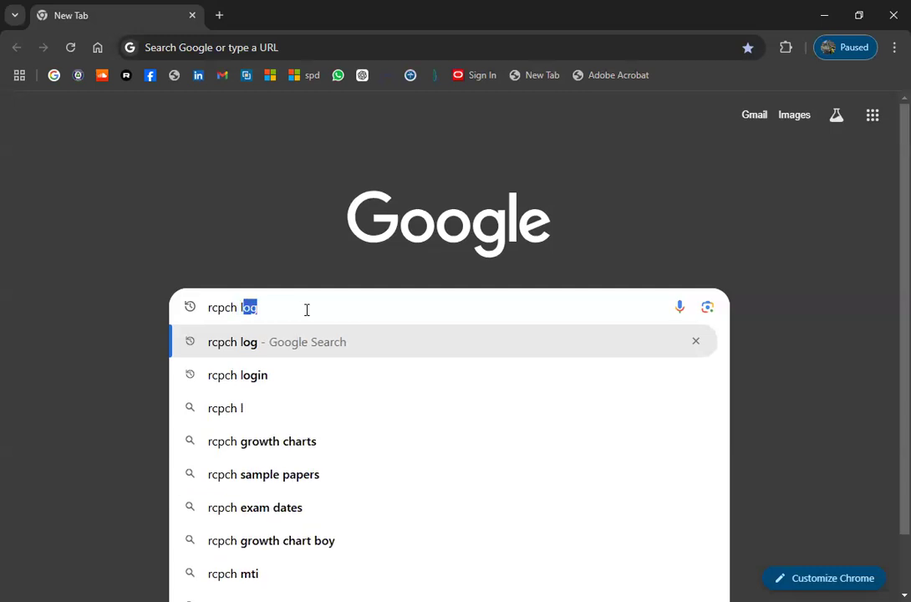
{"action": "type", "text": "ogin"}
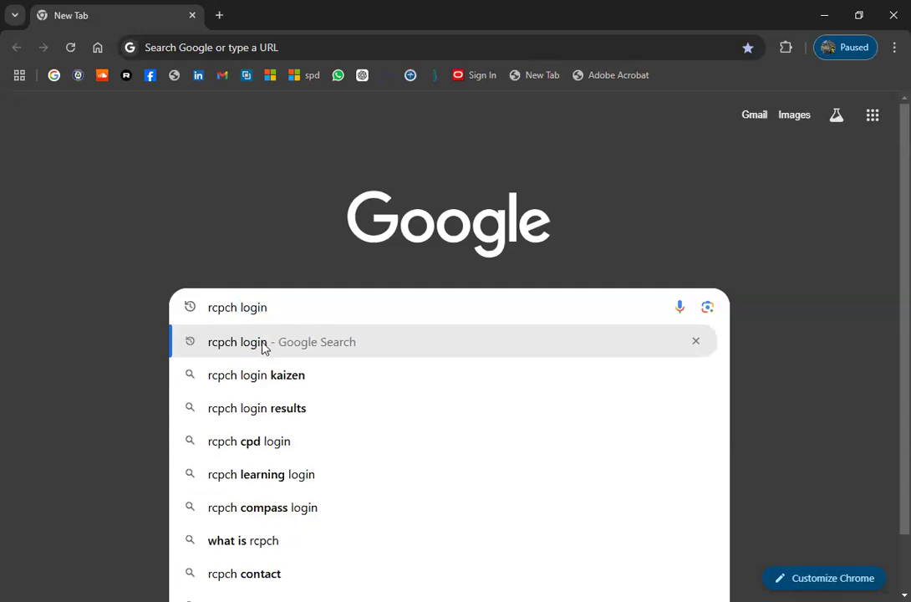
- Search Google for 'rcpch login' and open the rcpch.ac.uk Log in page
{"action": "left_click", "coordinate": [240, 347]}
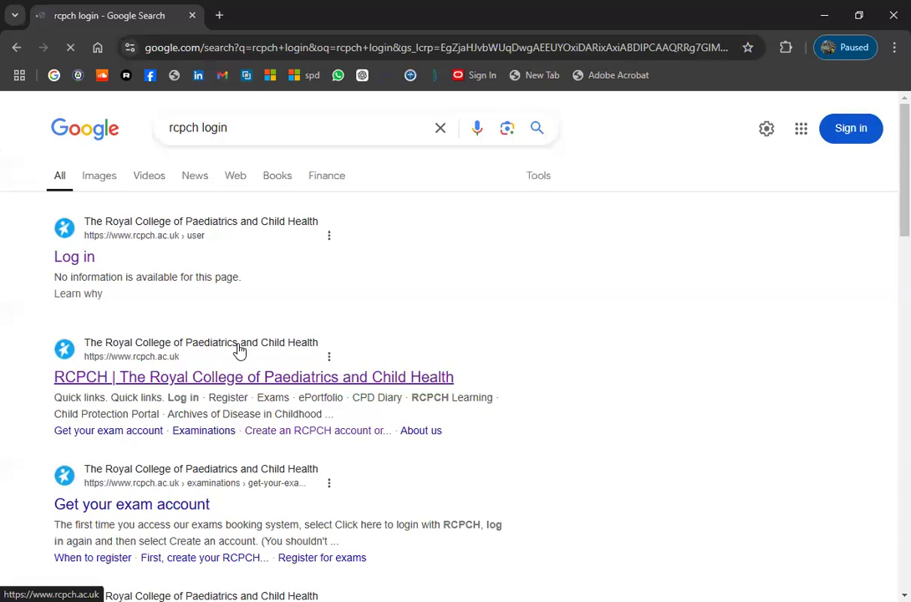
{"action": "left_click", "coordinate": [77, 259]}
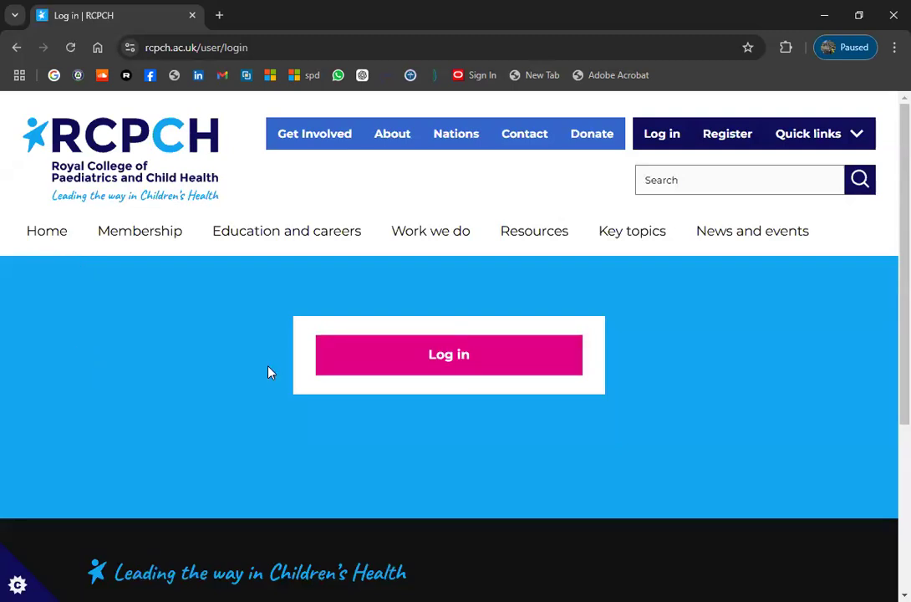
{"action": "left_click", "coordinate": [428, 374]}
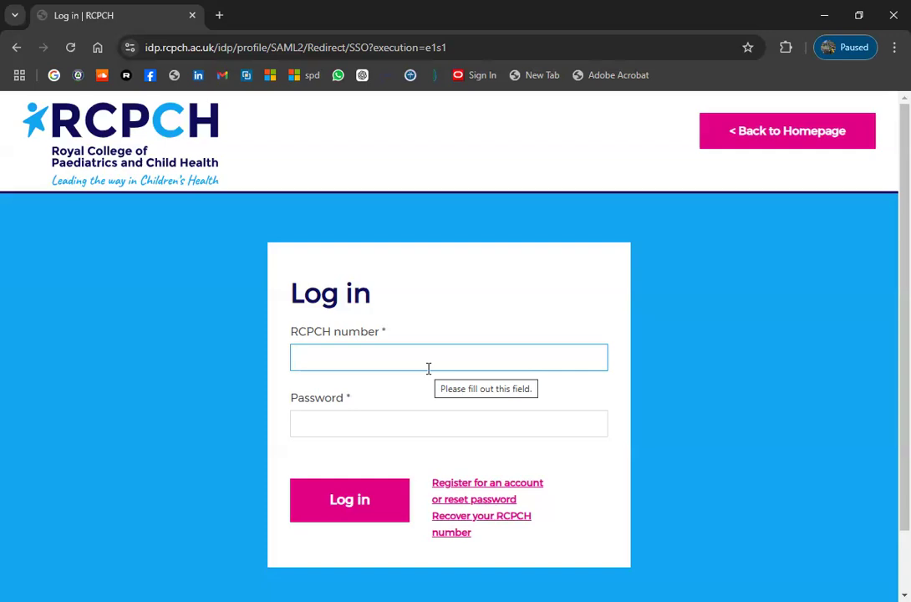
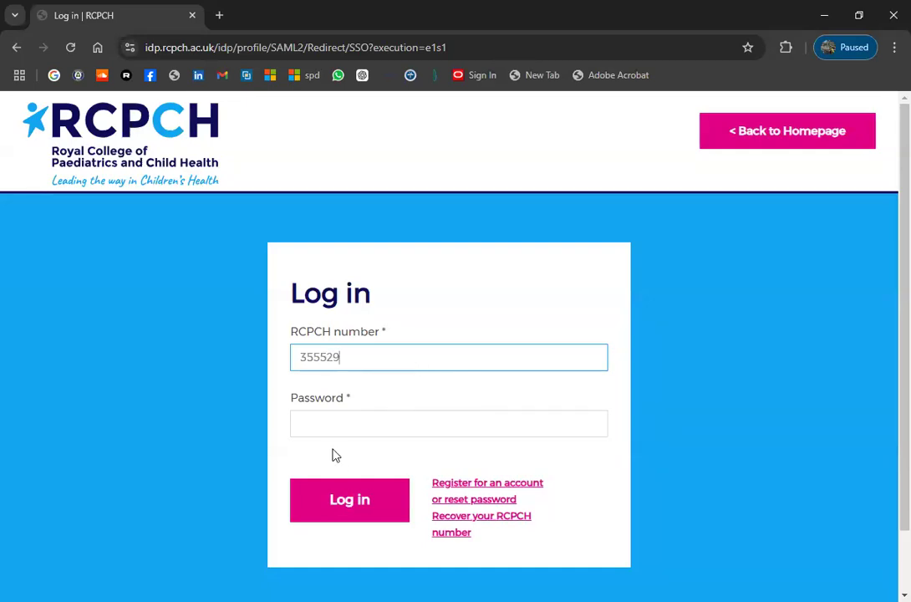
- Sign in to the RCPCH website with the RCPCH number and account password
{"action": "left_click", "coordinate": [330, 421]}
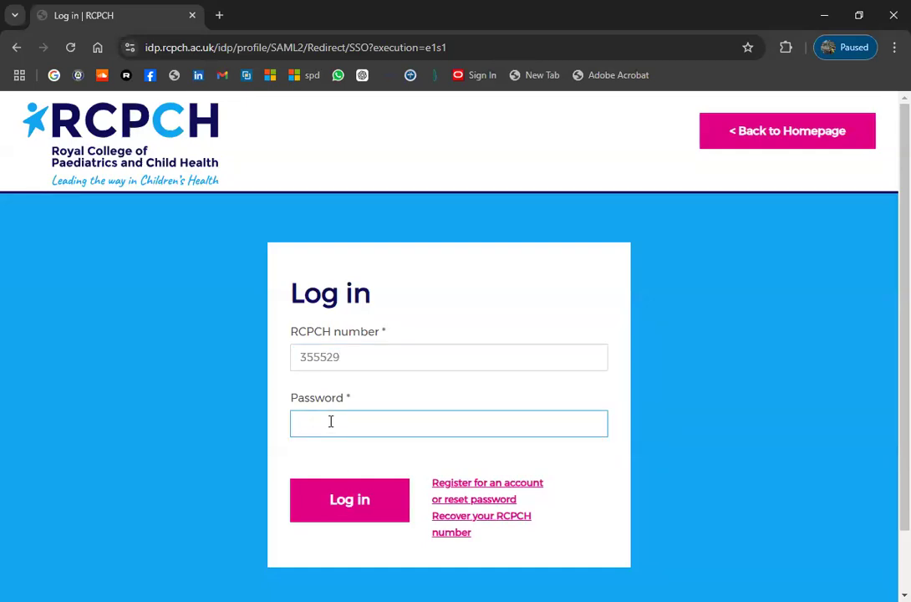
{"action": "type", "text": "•••••••••"}
{"action": "left_click", "coordinate": [345, 501]}
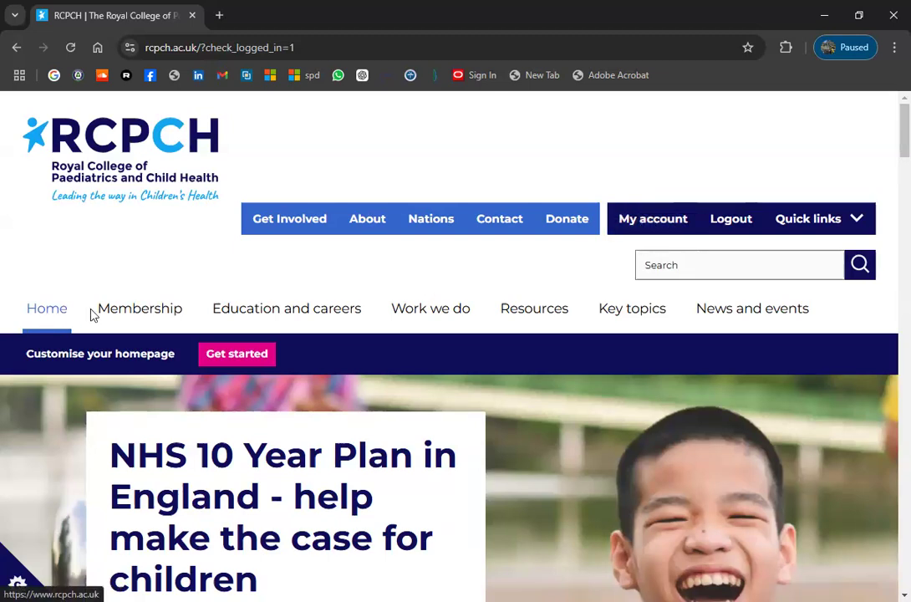
- From My account's Exams card, go to 'Register or book for exams' and sign in to risr/apply
{"action": "left_click", "coordinate": [646, 226]}
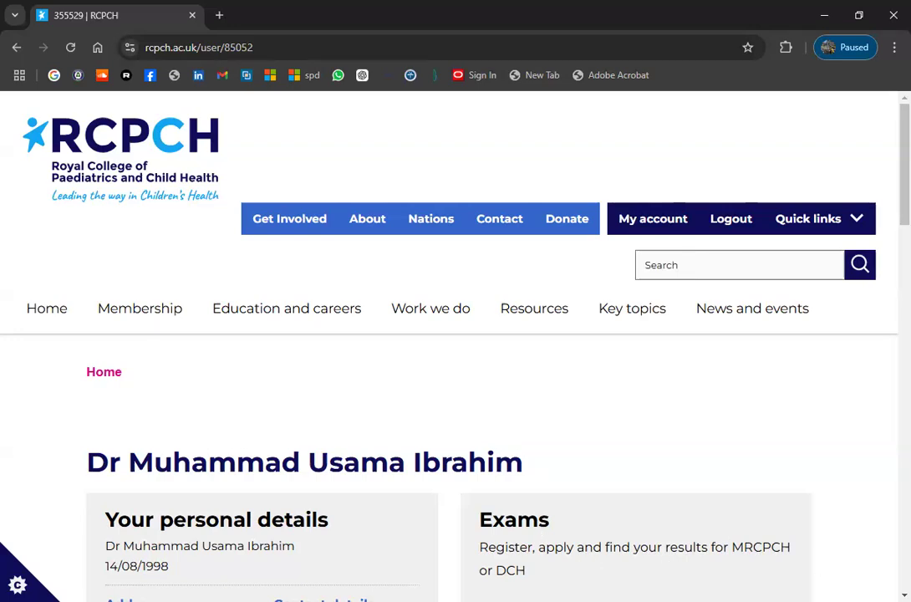
{"action": "scroll", "coordinate": [455, 376], "scroll_direction": "down", "scroll_amount": 1}
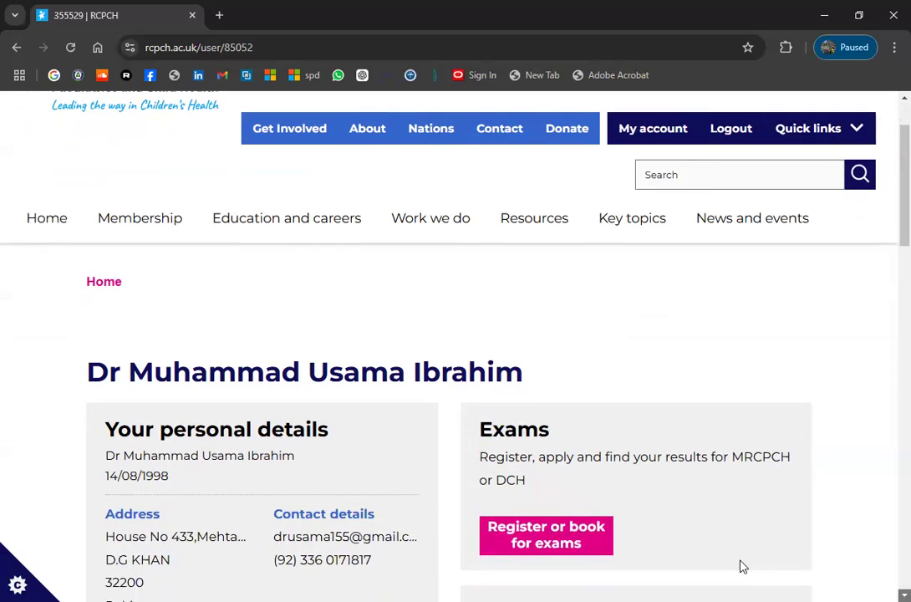
{"action": "left_click", "coordinate": [547, 532]}
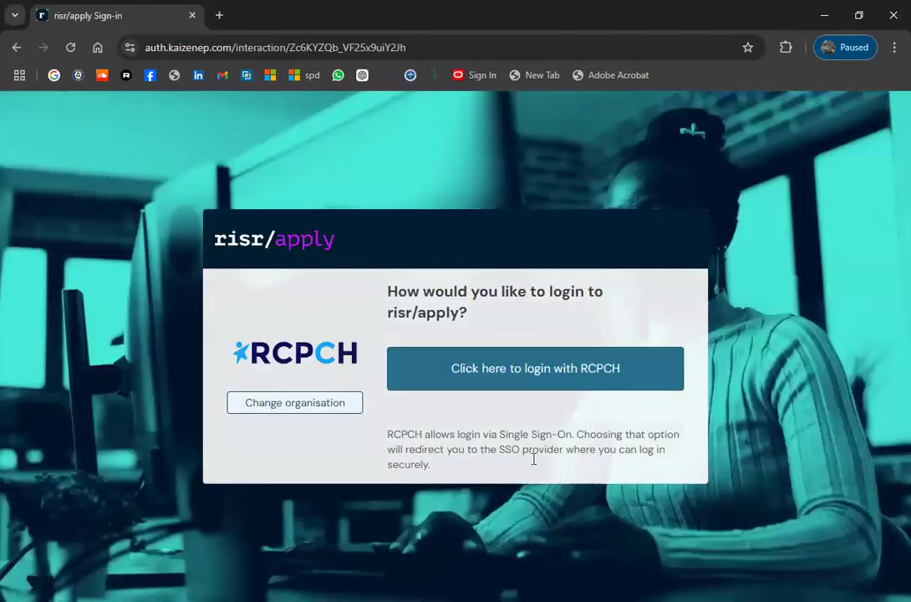
{"action": "left_click", "coordinate": [512, 378]}
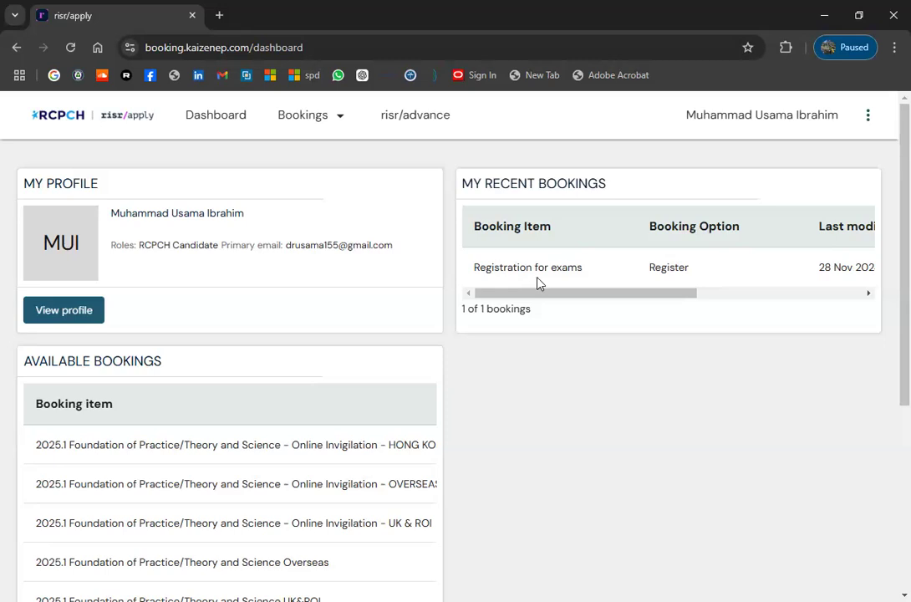
- Scroll the Available Bookings table right to reveal the Booking window and Price columns
{"action": "left_click", "coordinate": [869, 293]}
{"action": "left_click", "coordinate": [869, 294]}
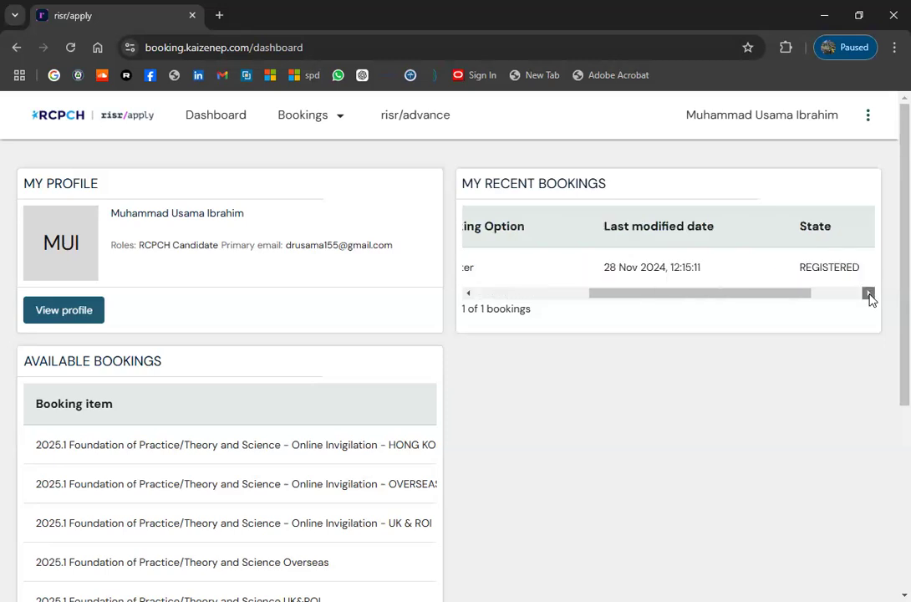
{"action": "left_click", "coordinate": [868, 293]}
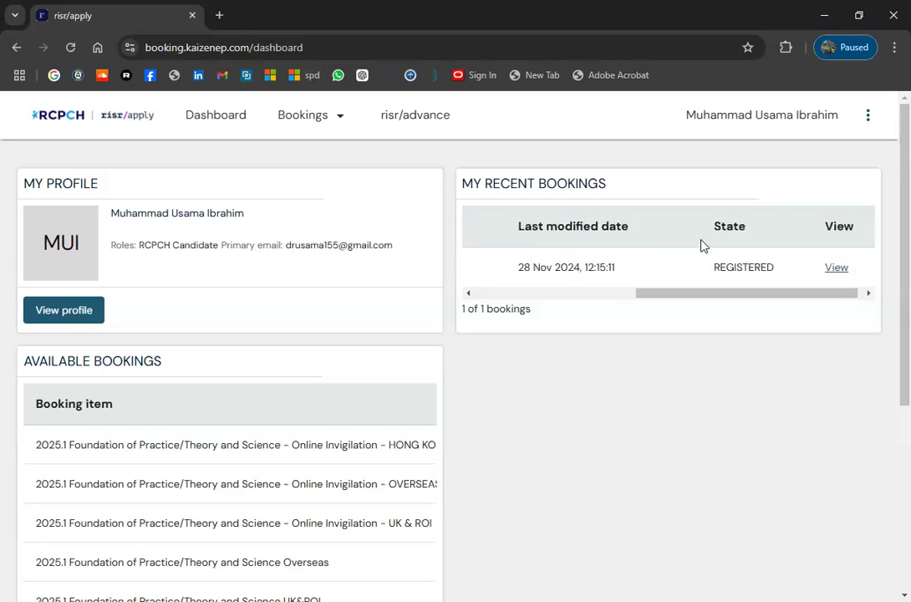
{"action": "left_click", "coordinate": [721, 227]}
{"action": "left_click", "coordinate": [467, 294]}
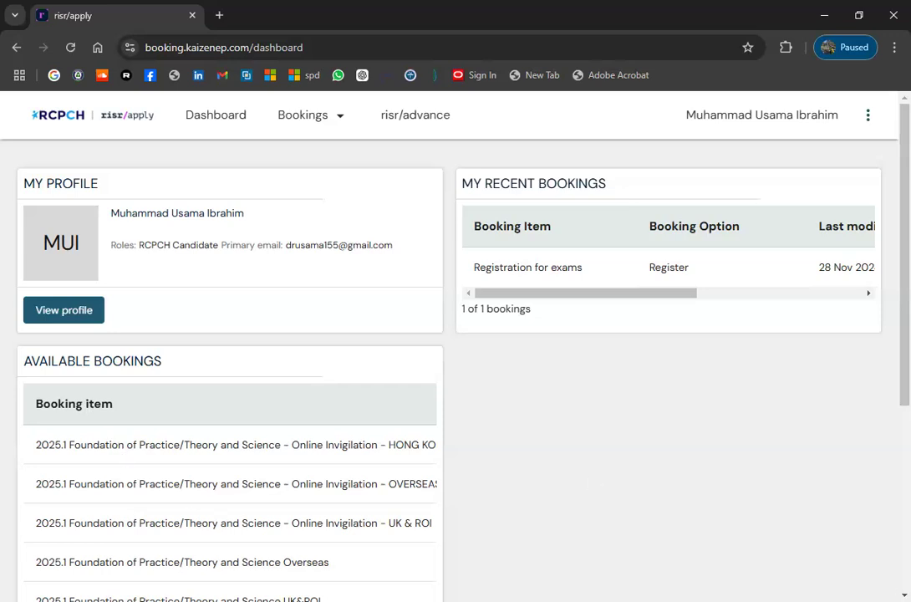
- Select the Online Invigilation – Overseas booking, priced £455.00 to £775.00
{"action": "scroll", "coordinate": [455, 351], "scroll_direction": "down", "scroll_amount": 3}
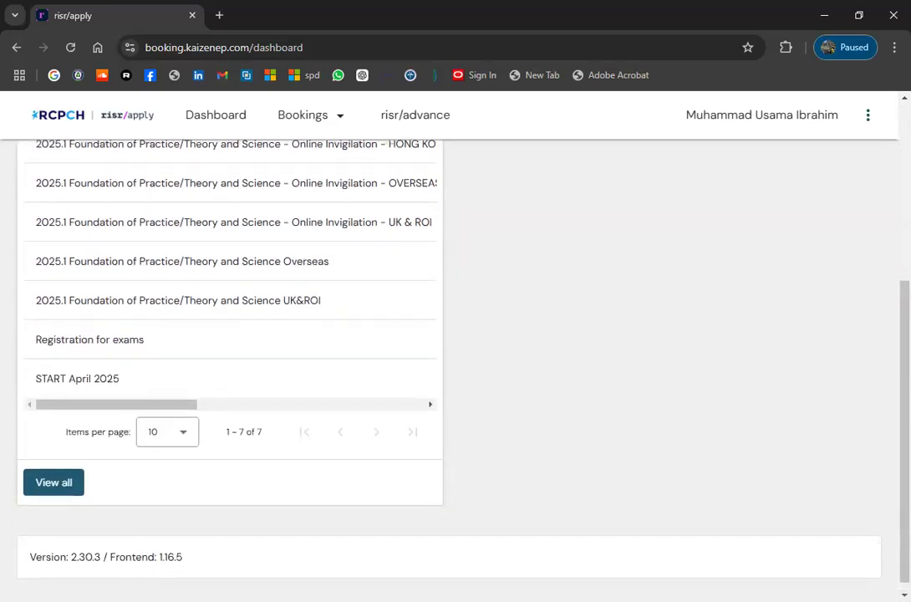
{"action": "scroll", "coordinate": [408, 311], "scroll_direction": "up", "scroll_amount": 1}
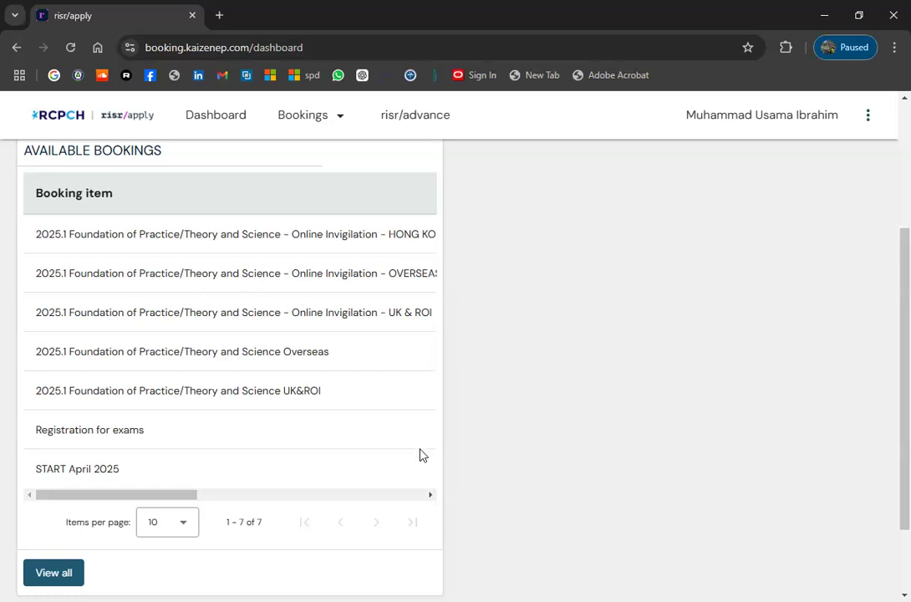
{"action": "left_click", "coordinate": [430, 495]}
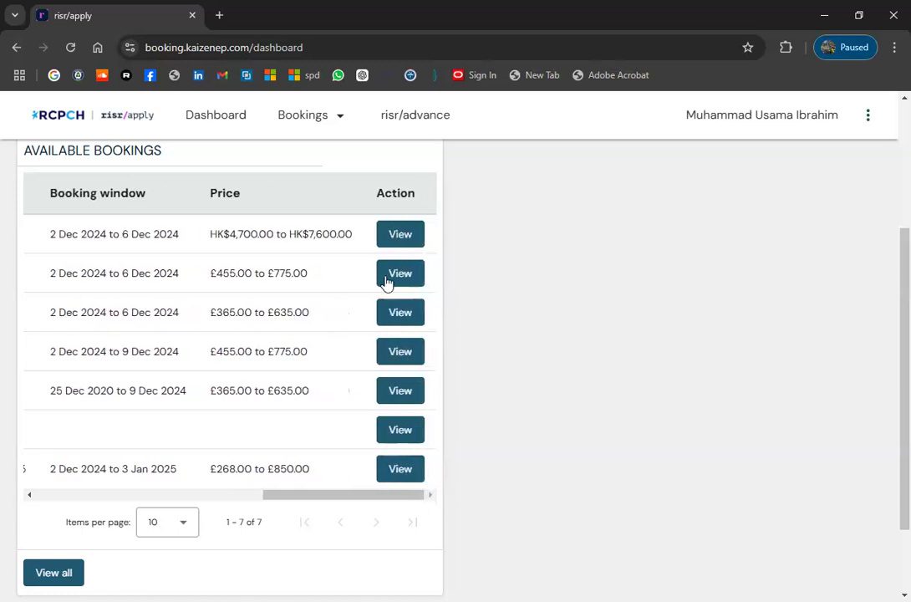
{"action": "left_click", "coordinate": [396, 275]}
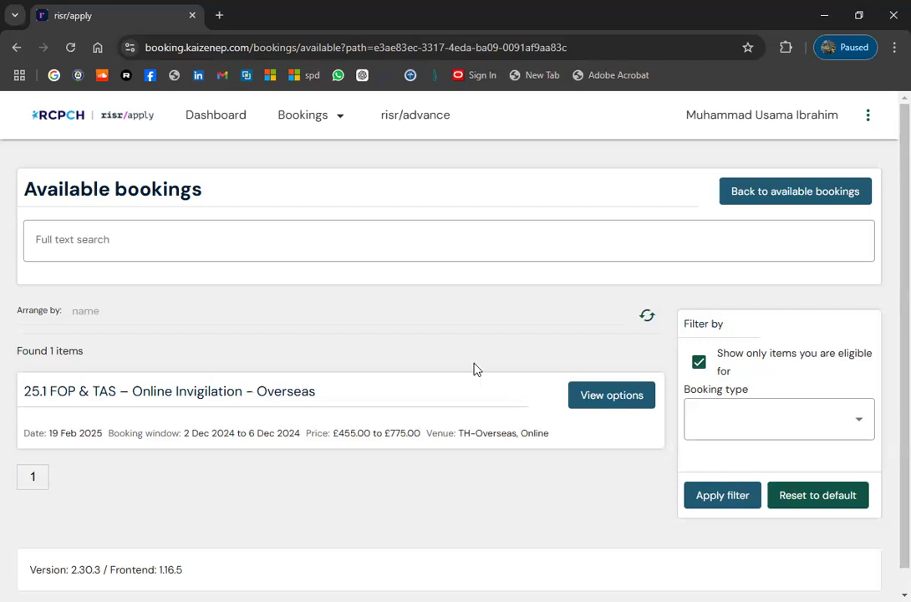
- List the 25.1 Overseas sessions, showing the three 19 Feb 2025 options
{"action": "left_click", "coordinate": [598, 400]}
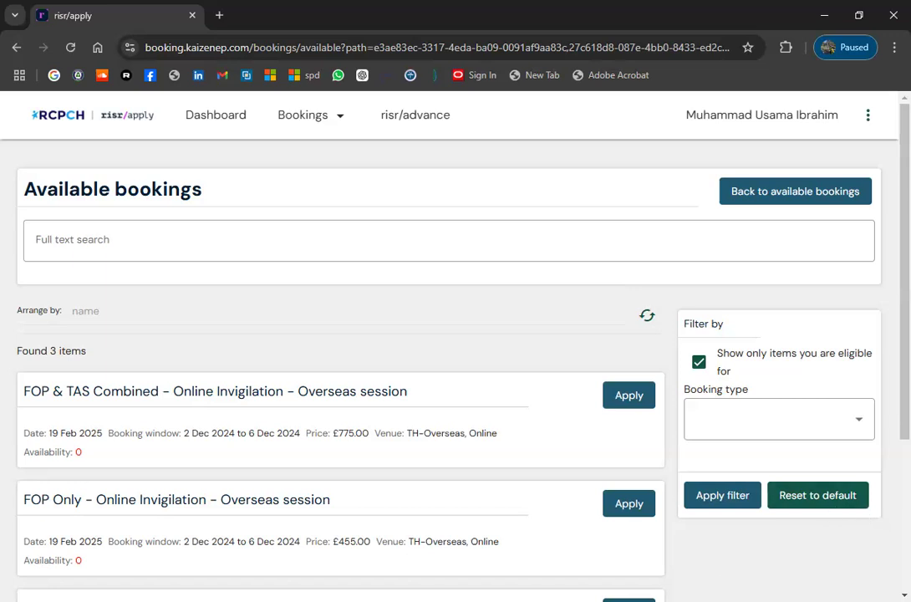
{"action": "scroll", "coordinate": [768, 584], "scroll_direction": "down", "scroll_amount": 3}
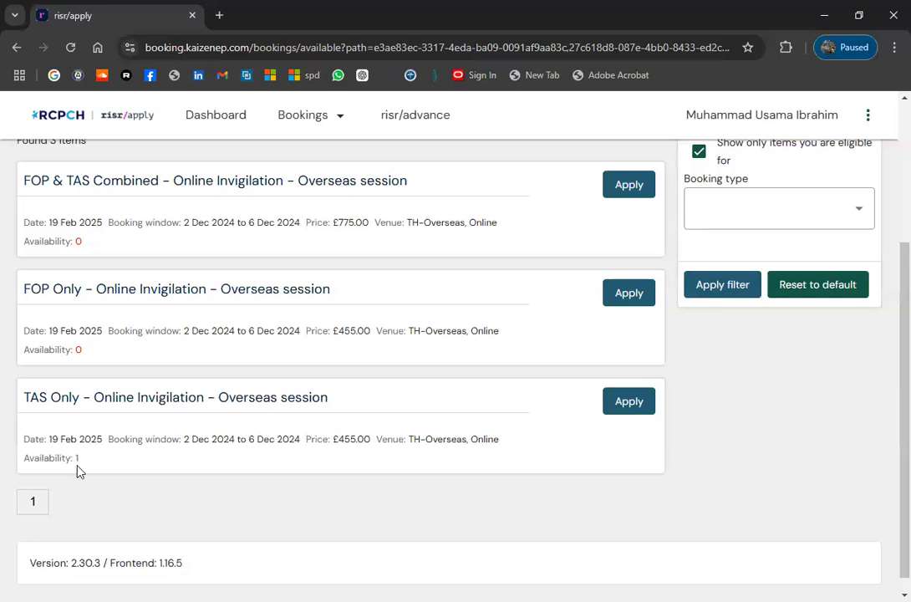
{"action": "mouse_move", "coordinate": [77, 471]}
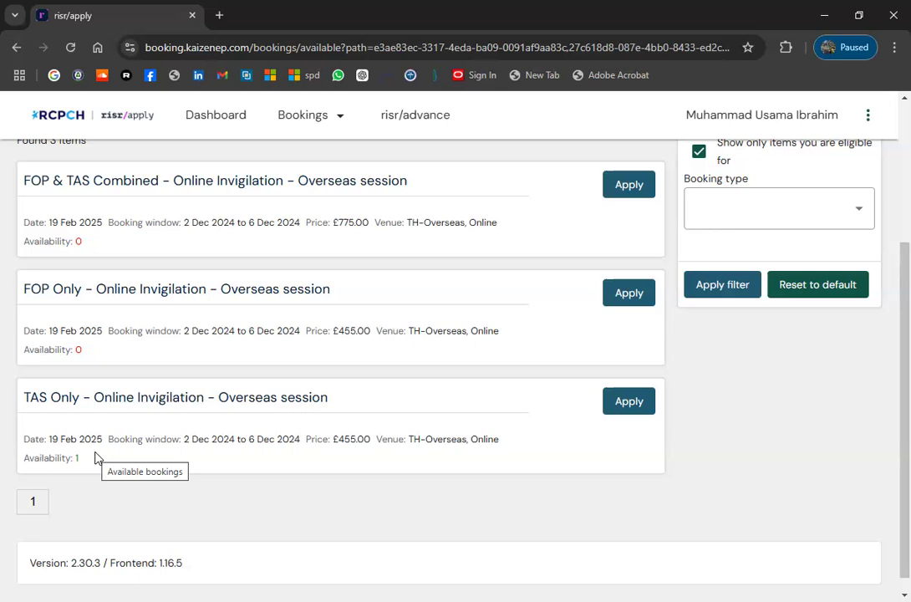
{"action": "left_click", "coordinate": [627, 402]}
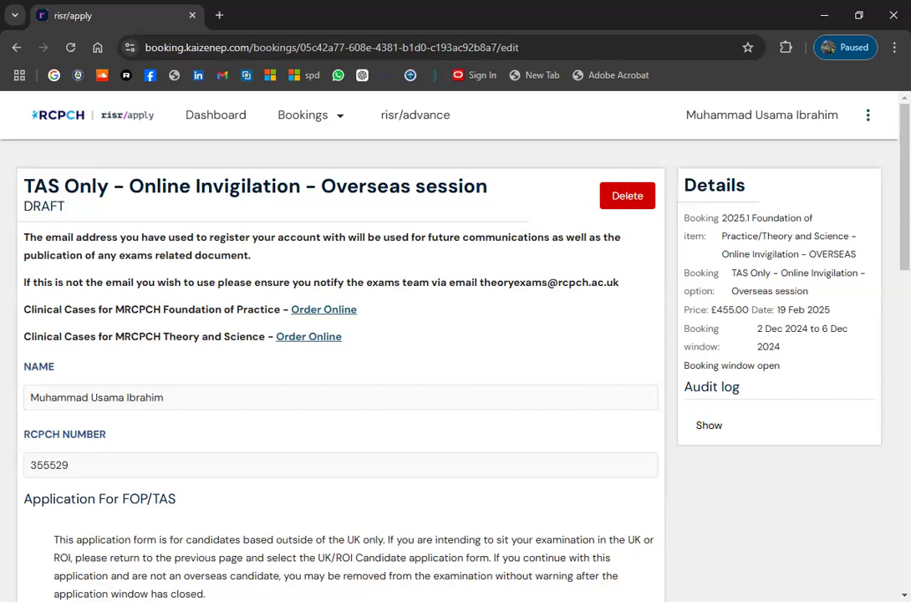
- Scroll the TAS Only draft form and browse the Regulatory Body list without choosing
{"action": "scroll", "coordinate": [455, 367], "scroll_direction": "down", "scroll_amount": 2}
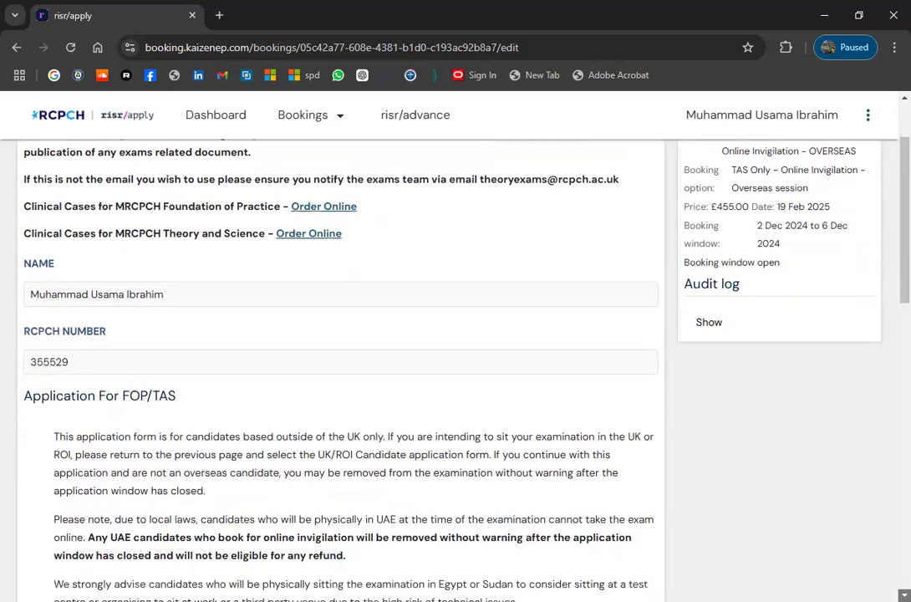
{"action": "scroll", "coordinate": [455, 368], "scroll_direction": "down", "scroll_amount": 4}
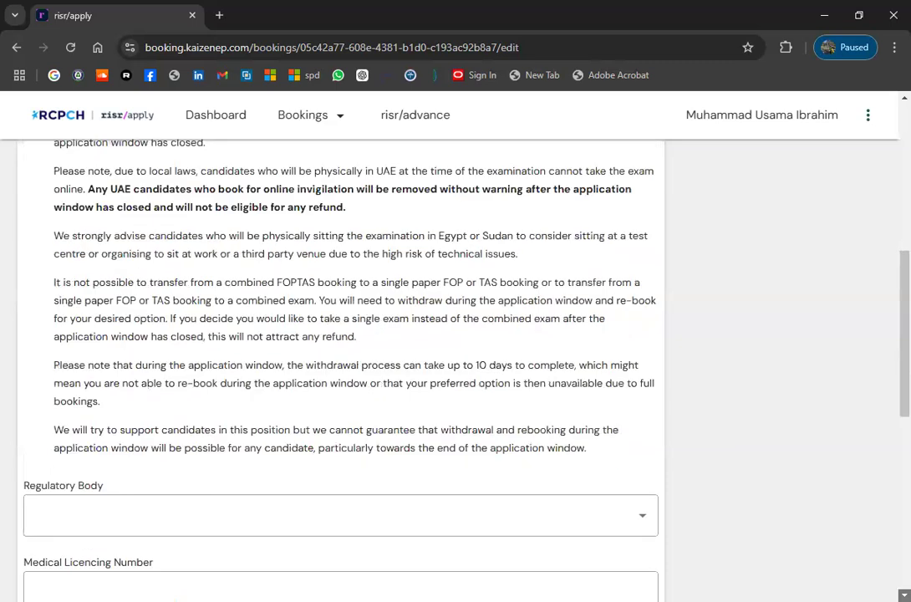
{"action": "scroll", "coordinate": [498, 455], "scroll_direction": "down", "scroll_amount": 4}
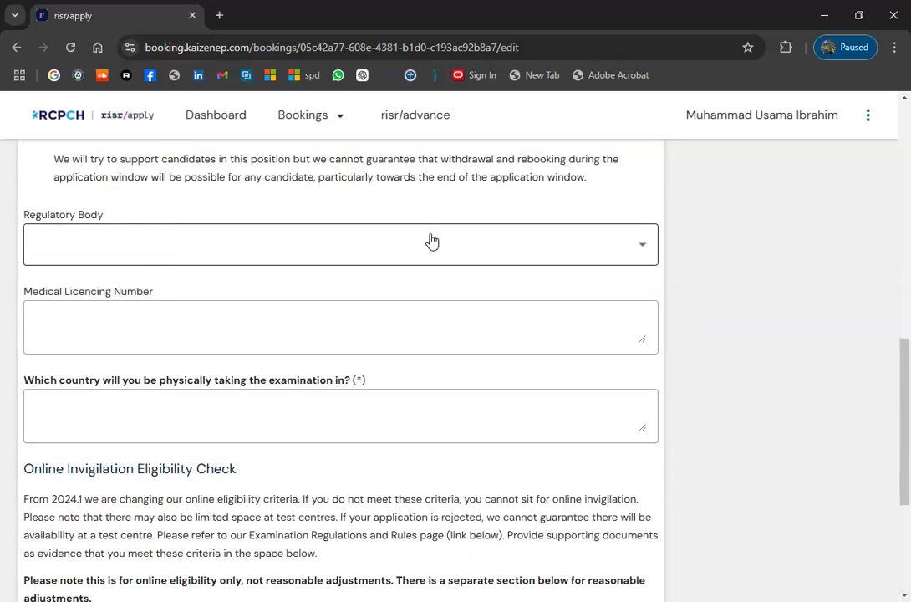
{"action": "left_click", "coordinate": [643, 250]}
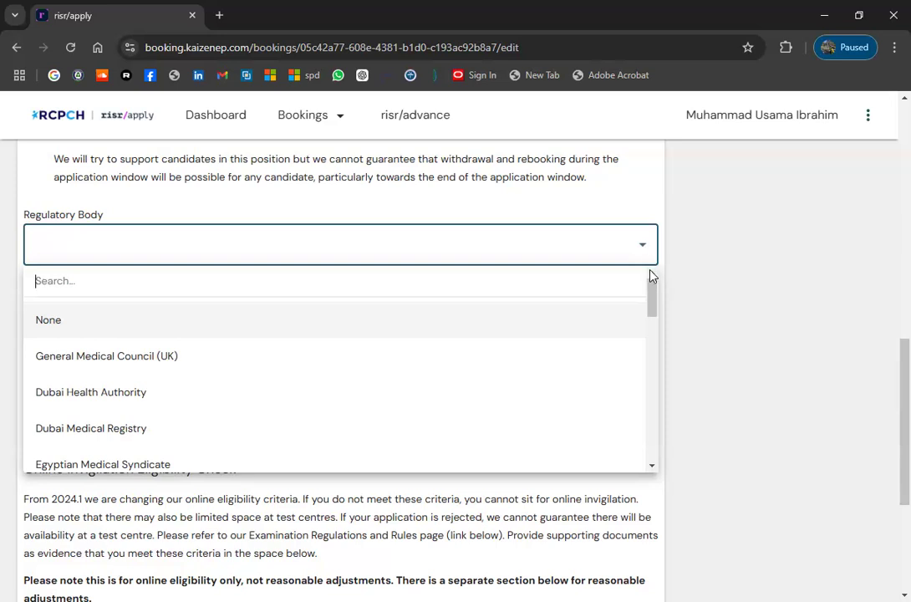
{"action": "left_click", "coordinate": [652, 466]}
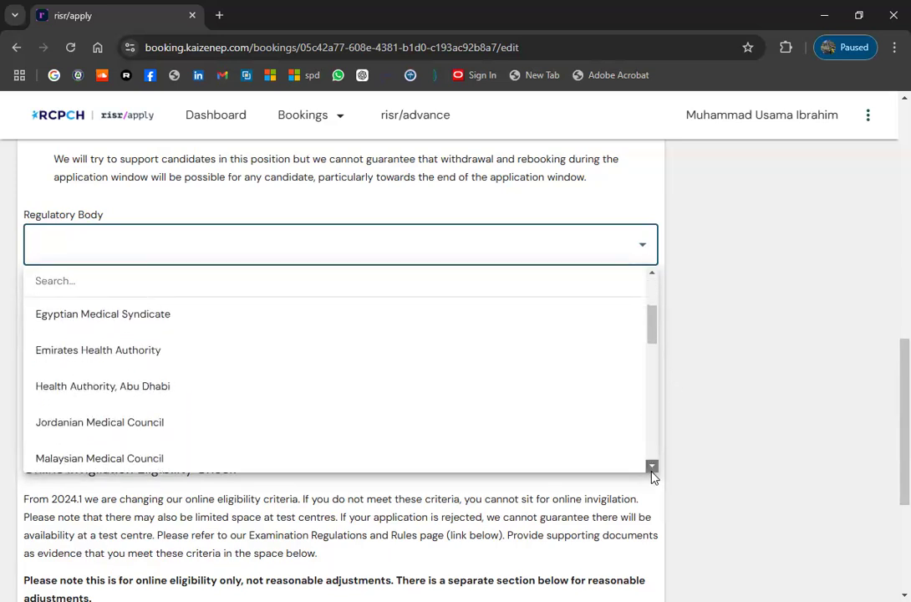
{"action": "left_click_drag", "start_coordinate": [653, 473], "coordinate": [653, 474]}
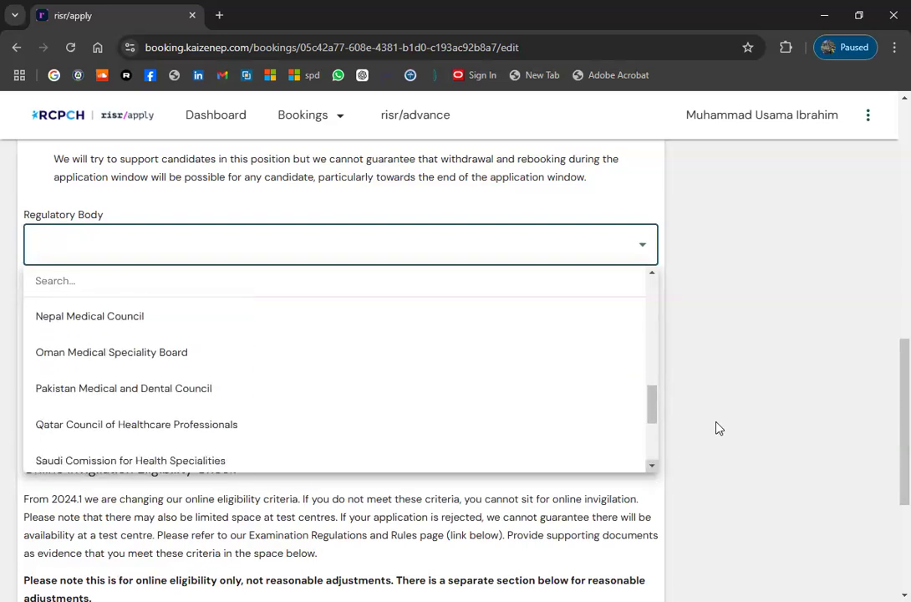
{"action": "key", "text": "Escape"}
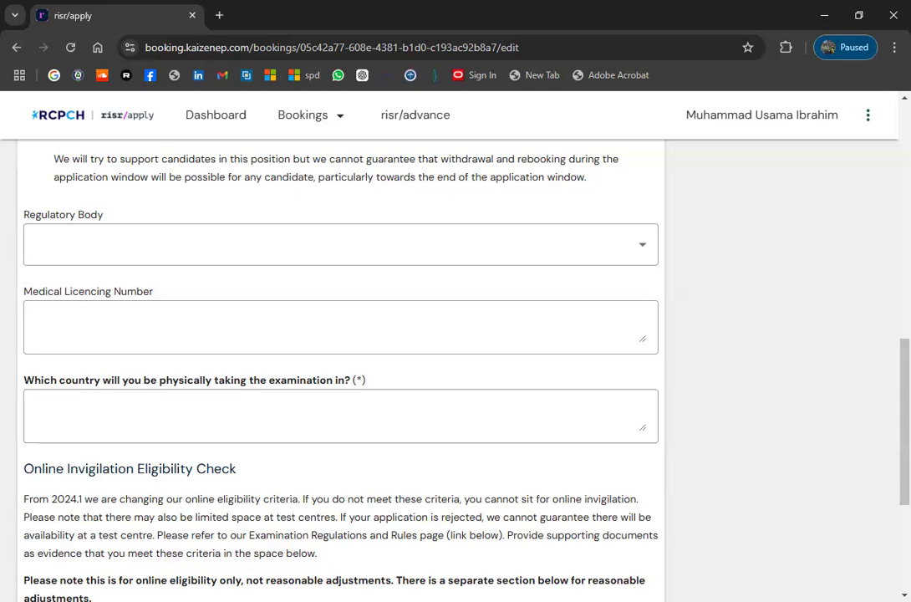
- Open the dropdown of reasons for requesting online invigilation
{"action": "scroll", "coordinate": [456, 367], "scroll_direction": "down", "scroll_amount": 1}
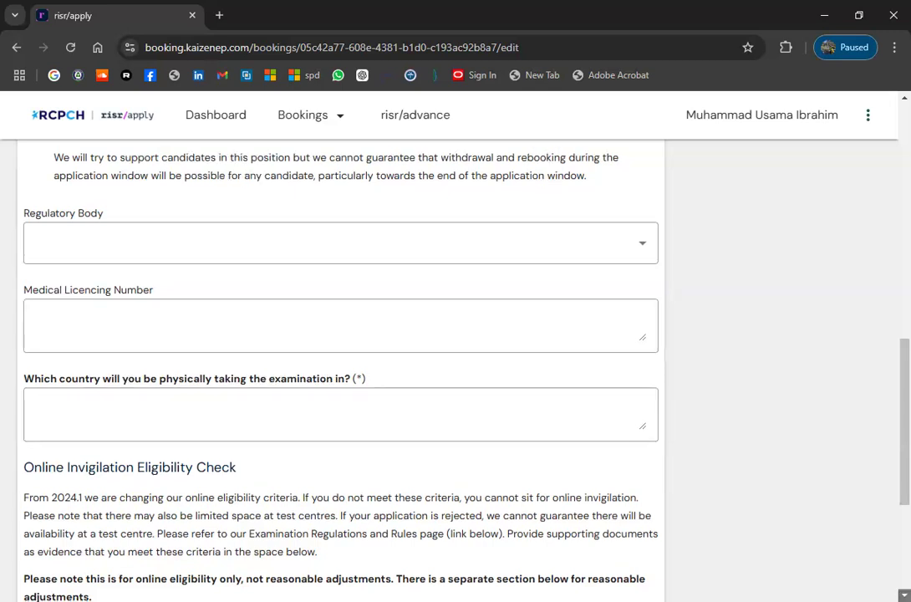
{"action": "scroll", "coordinate": [456, 368], "scroll_direction": "down", "scroll_amount": 3}
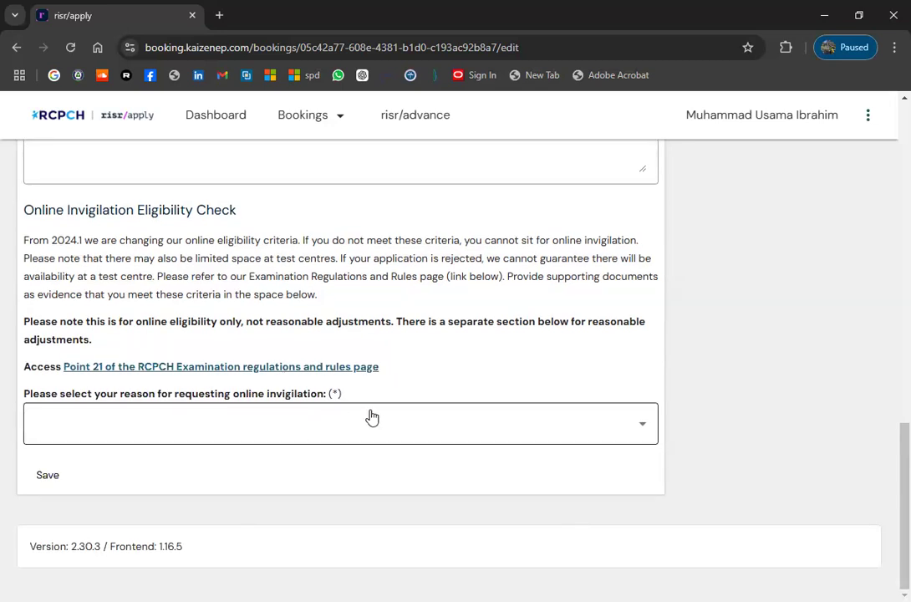
{"action": "left_click", "coordinate": [642, 428]}
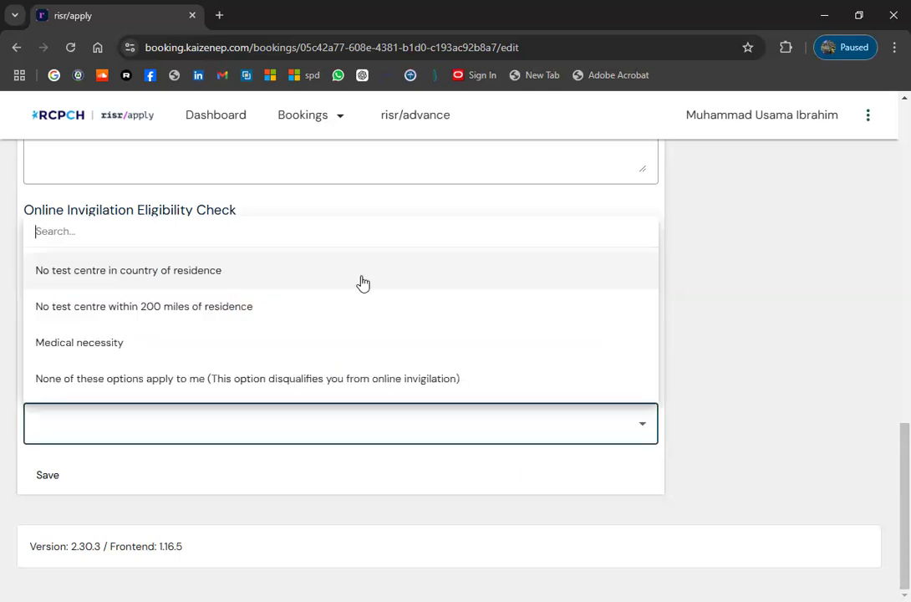
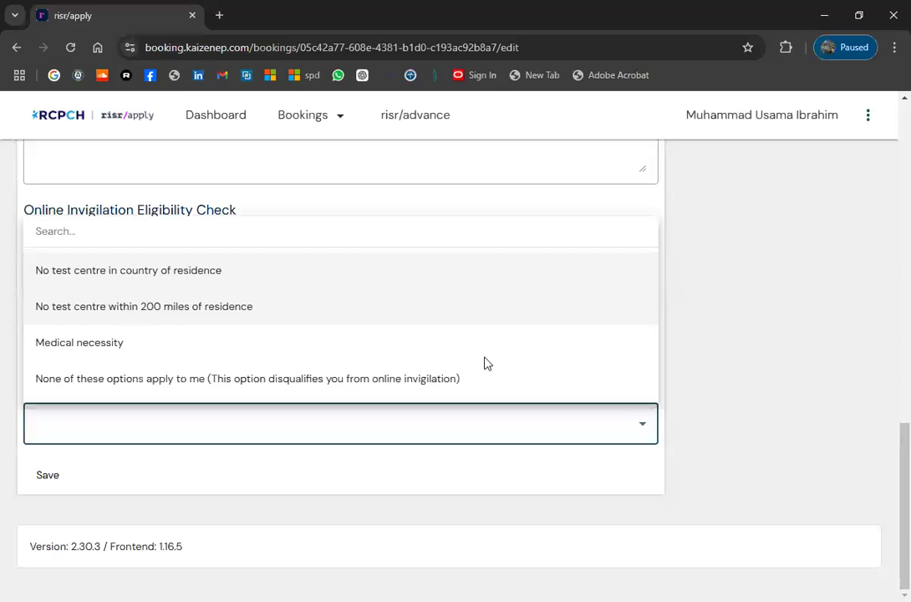
- Confirm 'No test centre within 200 miles of residence' in the online-invigilation reason dropdown
{"action": "key", "text": "Return"}
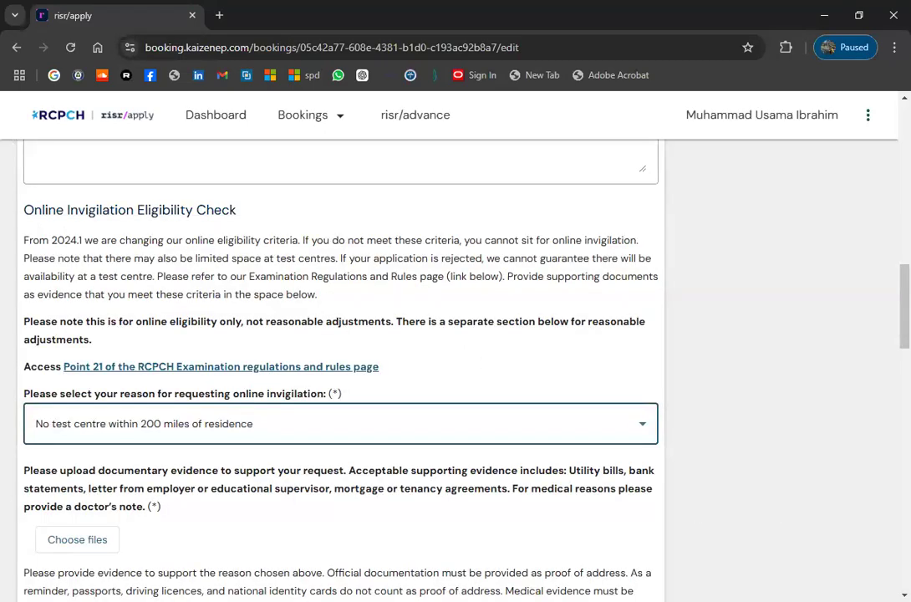
- Scroll down from the chosen invigilation reason to the evidence section
{"action": "scroll", "coordinate": [658, 511], "scroll_direction": "down", "scroll_amount": 3}
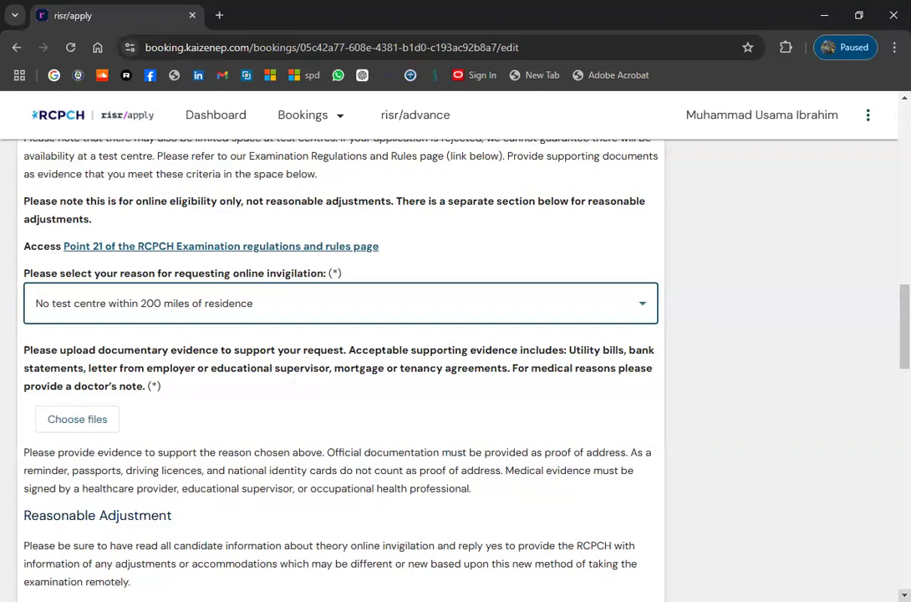
{"action": "scroll", "coordinate": [341, 368], "scroll_direction": "down", "scroll_amount": 1}
{"action": "scroll", "coordinate": [341, 368], "scroll_direction": "down", "scroll_amount": 5}
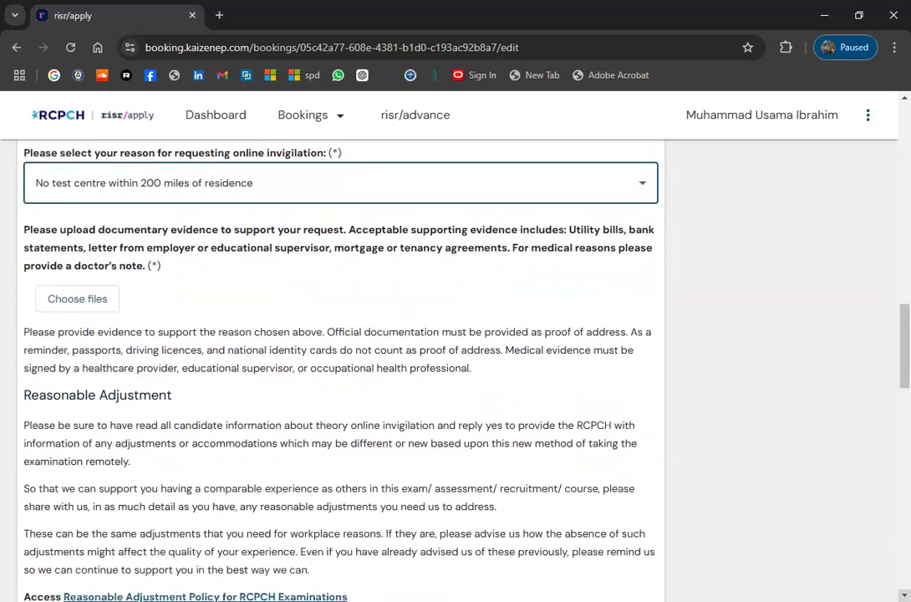
{"action": "scroll", "coordinate": [426, 473], "scroll_direction": "down", "scroll_amount": 3}
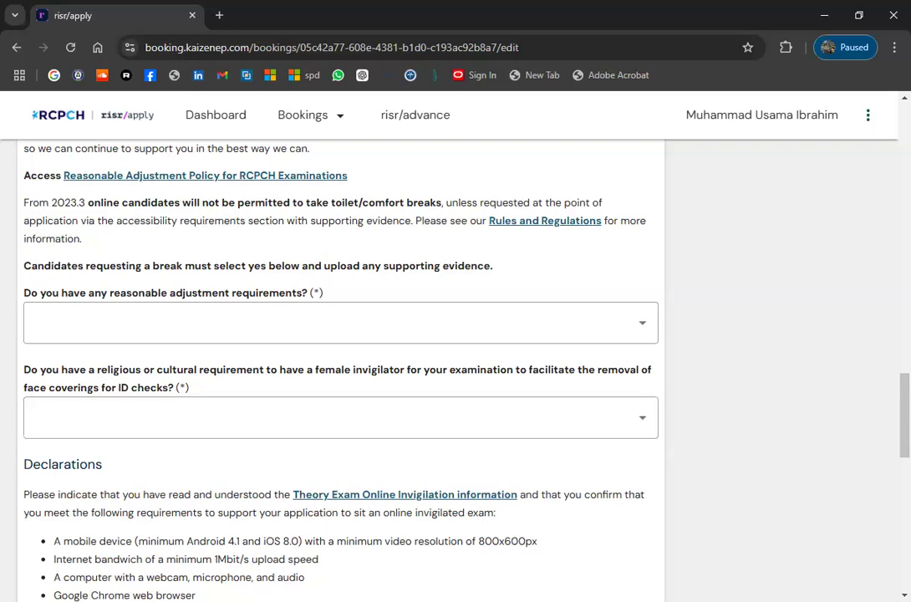
{"action": "scroll", "coordinate": [341, 368], "scroll_direction": "down", "scroll_amount": 3}
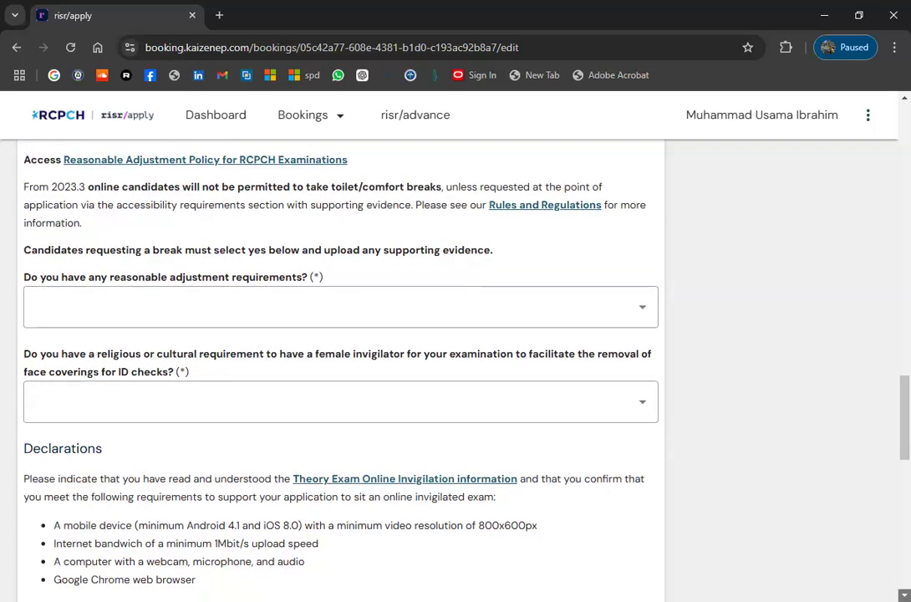
{"action": "scroll", "coordinate": [341, 367], "scroll_direction": "down", "scroll_amount": 4}
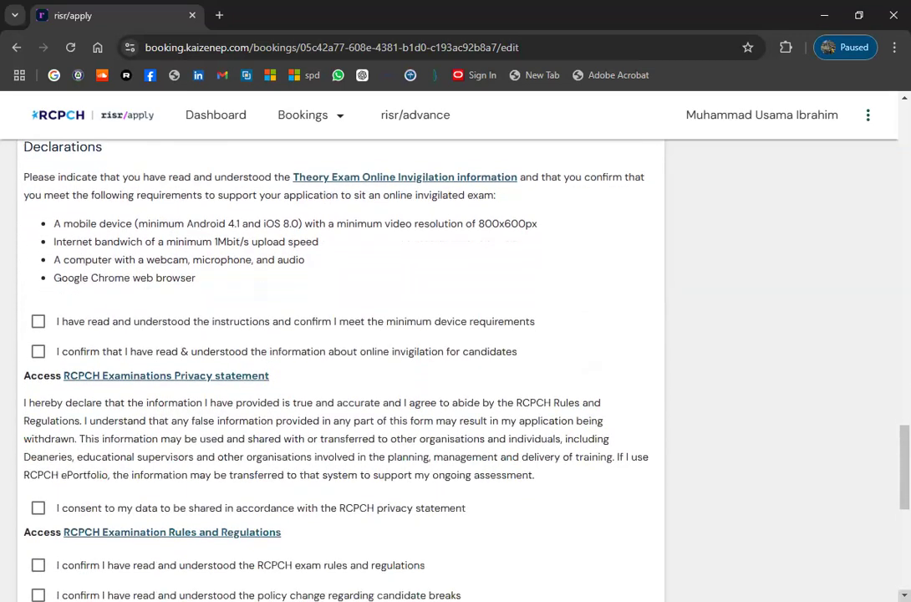
{"action": "scroll", "coordinate": [396, 335], "scroll_direction": "down", "scroll_amount": 2}
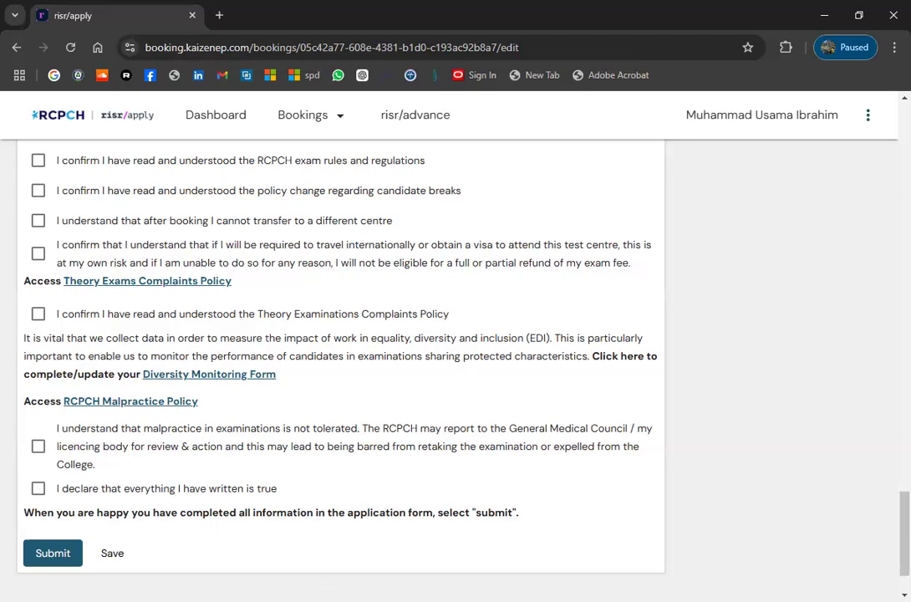
{"action": "scroll", "coordinate": [394, 315], "scroll_direction": "up", "scroll_amount": 7}
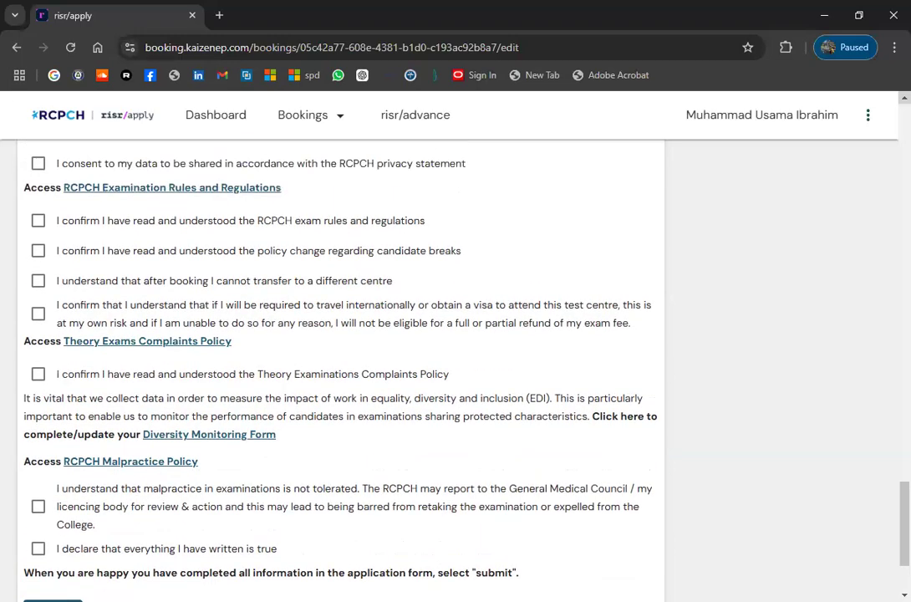
{"action": "scroll", "coordinate": [341, 368], "scroll_direction": "up", "scroll_amount": 20}
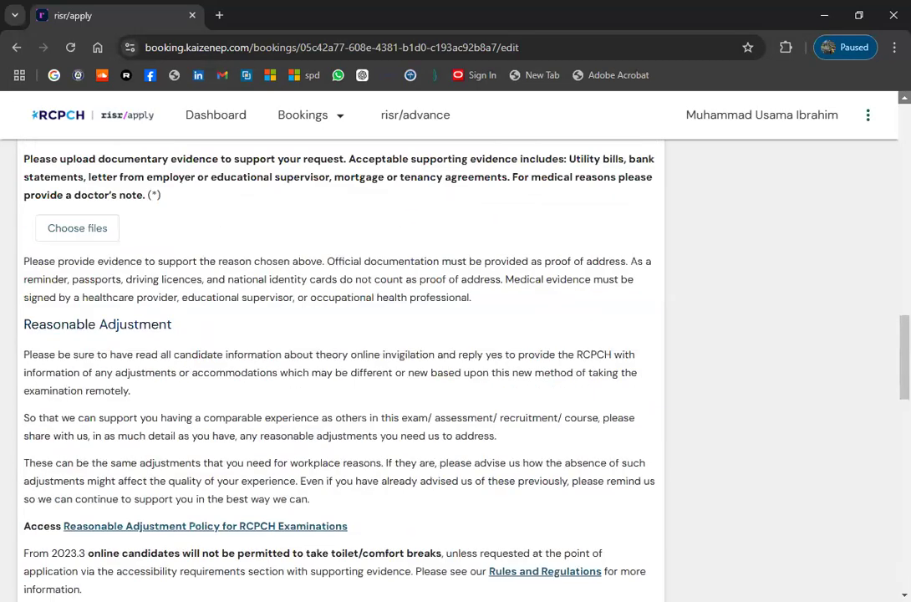
{"action": "scroll", "coordinate": [341, 367], "scroll_direction": "up", "scroll_amount": 5}
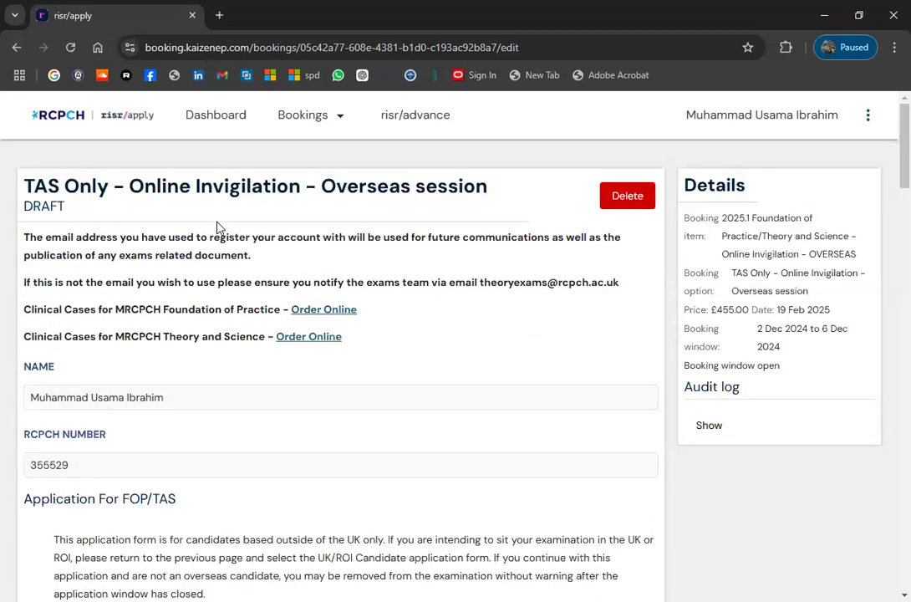
- Leave the draft booking and return to the full Available bookings list
{"action": "left_click", "coordinate": [16, 48]}
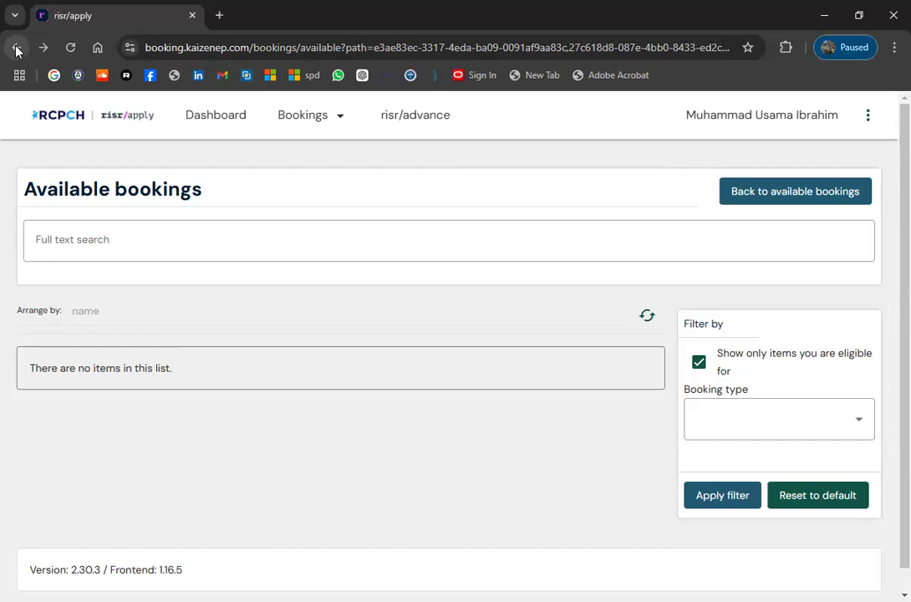
{"action": "left_click", "coordinate": [16, 49]}
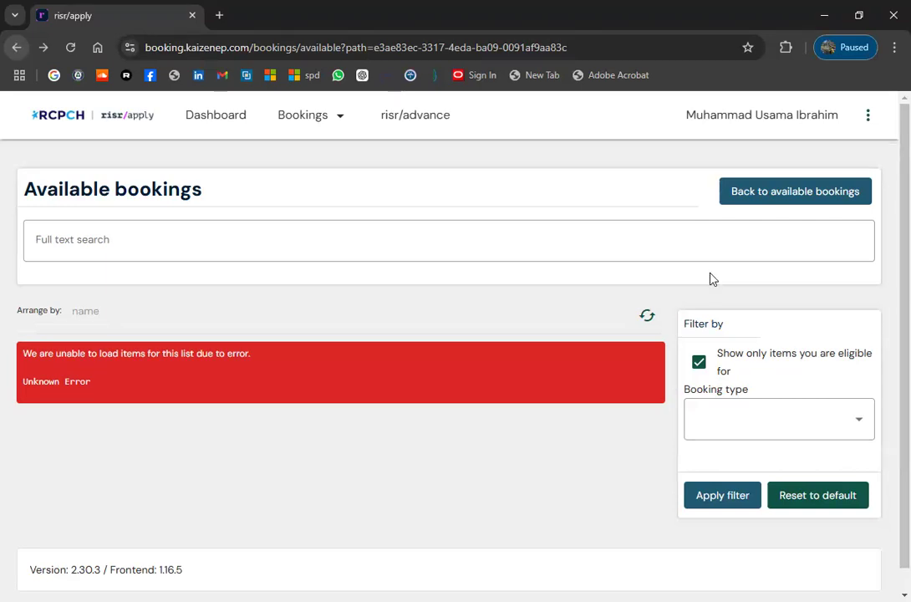
{"action": "left_click", "coordinate": [738, 194]}
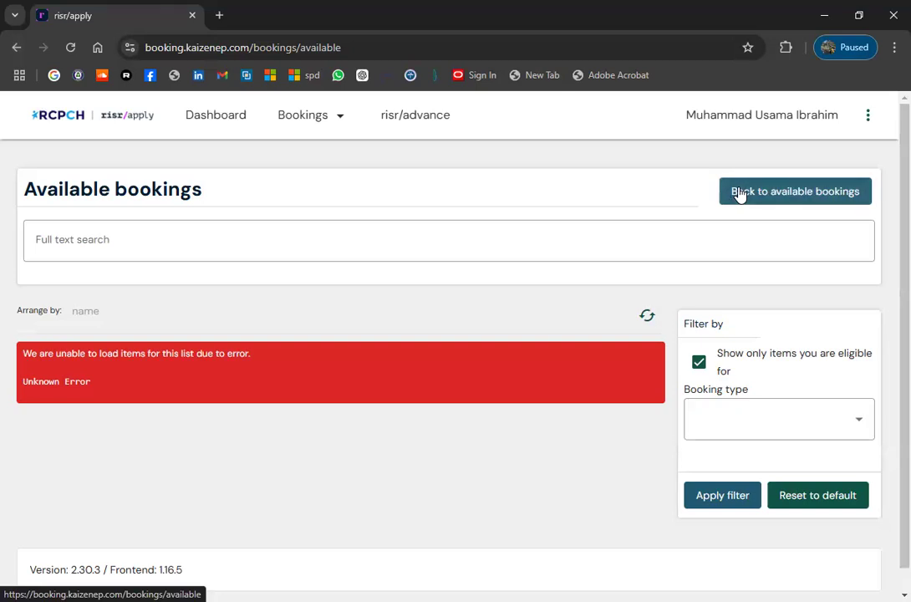
- Include ineligible bookings in the listing, then go back to the dashboard
{"action": "left_click", "coordinate": [699, 364]}
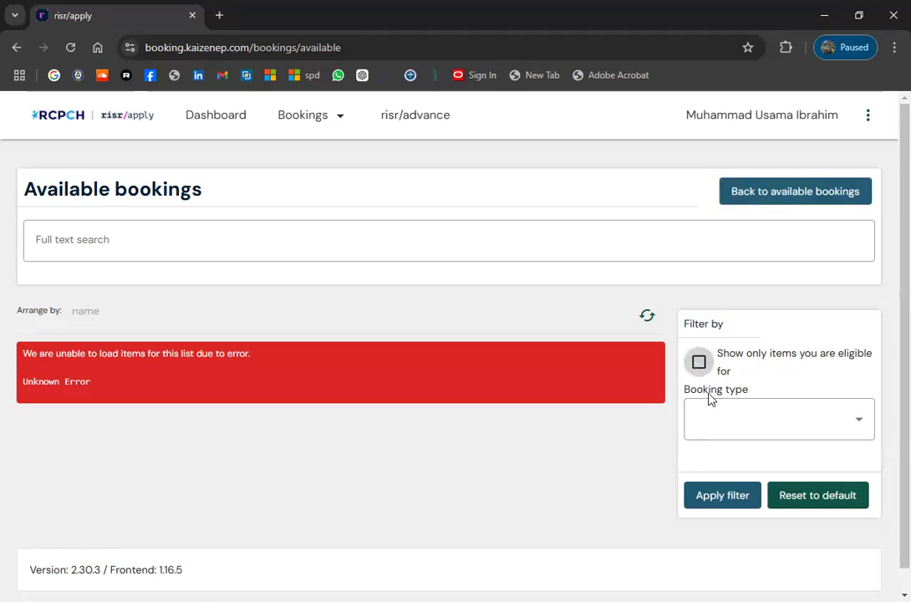
{"action": "left_click", "coordinate": [733, 498]}
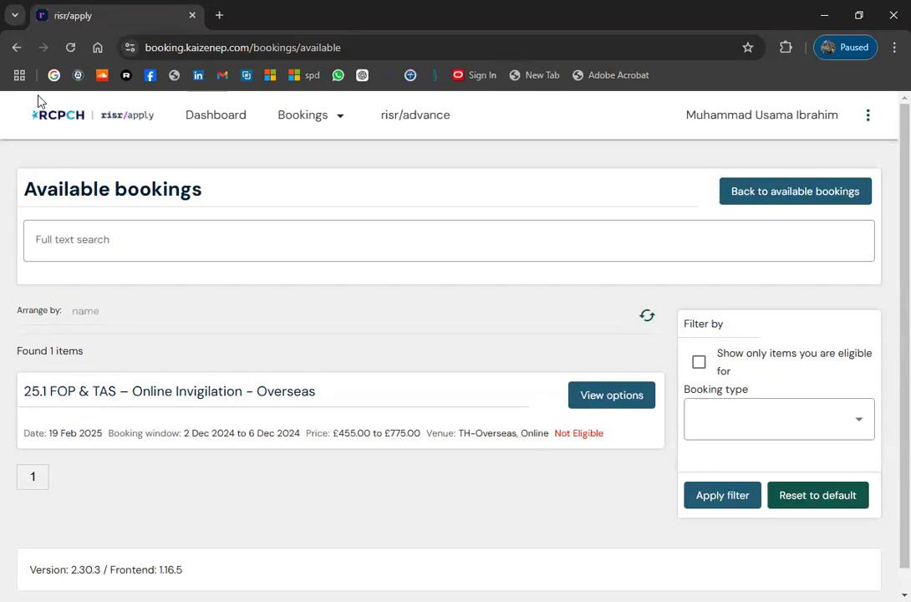
{"action": "left_click", "coordinate": [14, 48]}
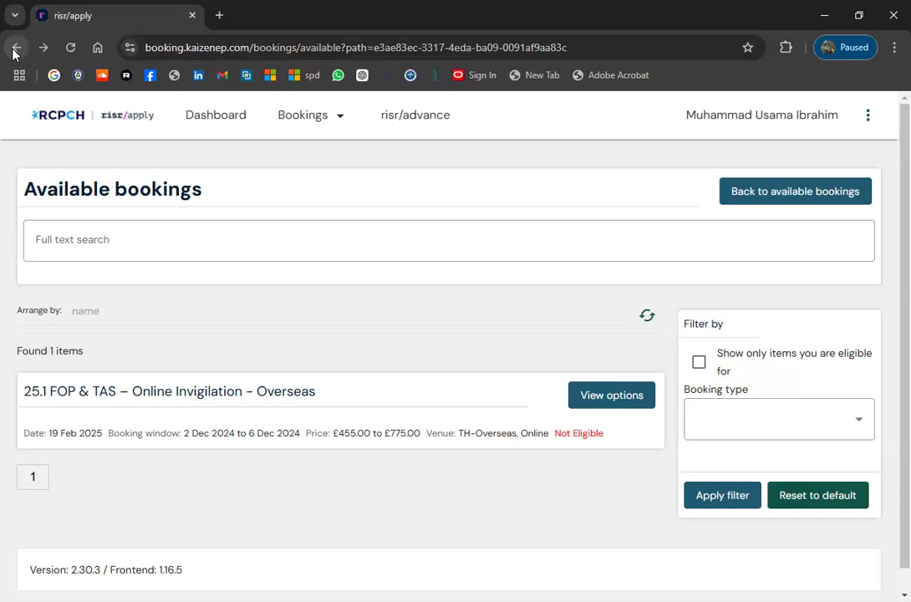
{"action": "left_click", "coordinate": [14, 48]}
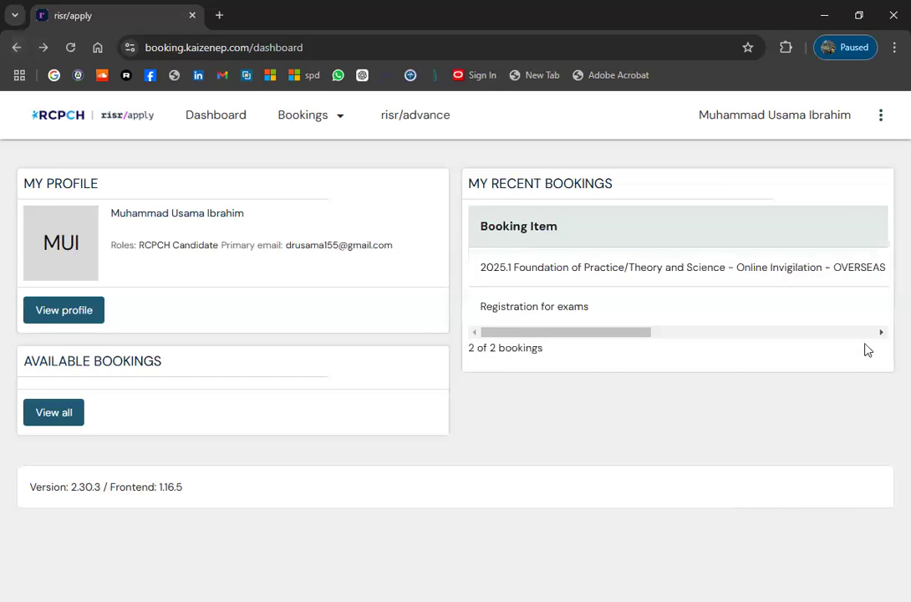
- Open the Foundation of Practice/Theory and Science Overseas bookings and untick the eligible-only filter
{"action": "scroll", "coordinate": [677, 276], "scroll_direction": "right", "scroll_amount": 10}
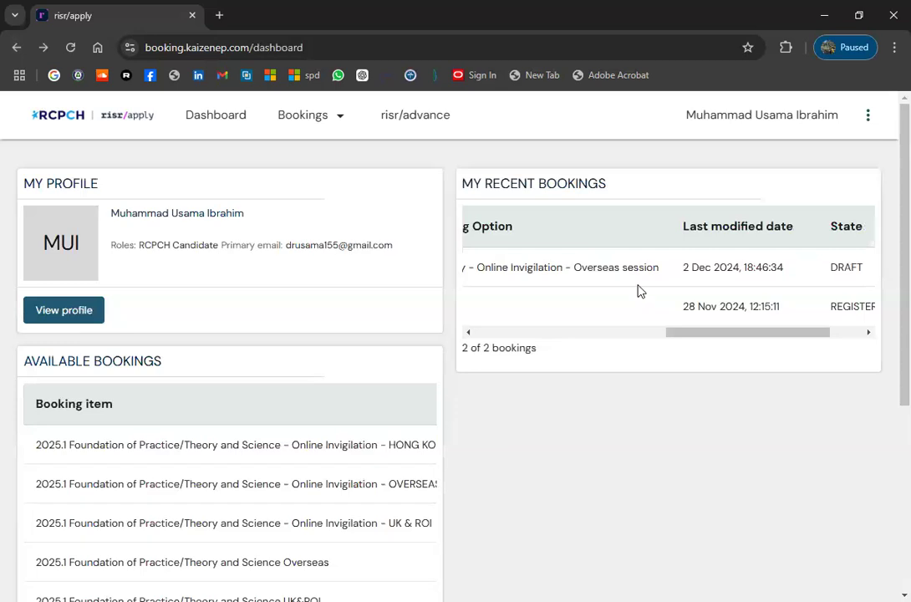
{"action": "left_click", "coordinate": [869, 333]}
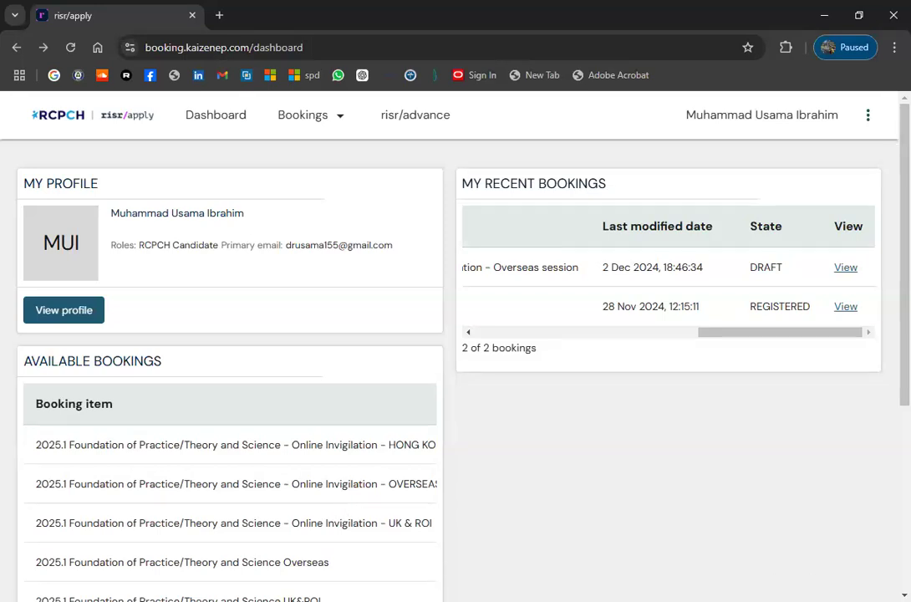
{"action": "scroll", "coordinate": [578, 584], "scroll_direction": "down", "scroll_amount": 3}
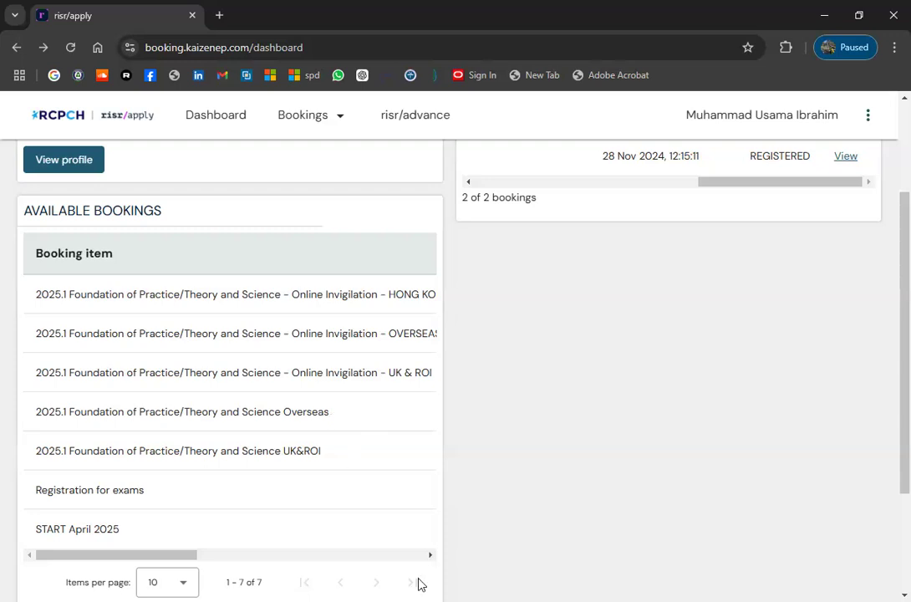
{"action": "left_click", "coordinate": [430, 555]}
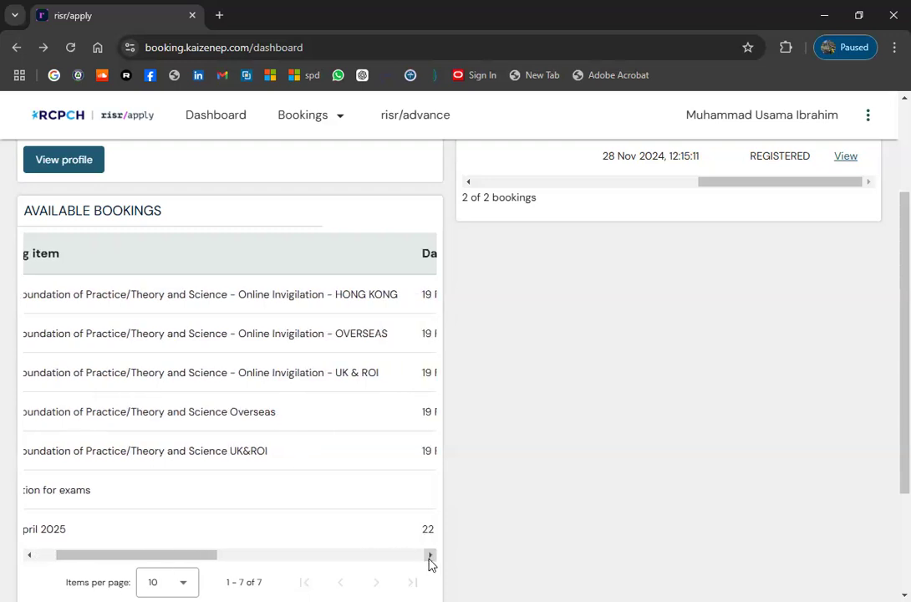
{"action": "left_click_drag", "start_coordinate": [429, 558], "coordinate": [430, 558]}
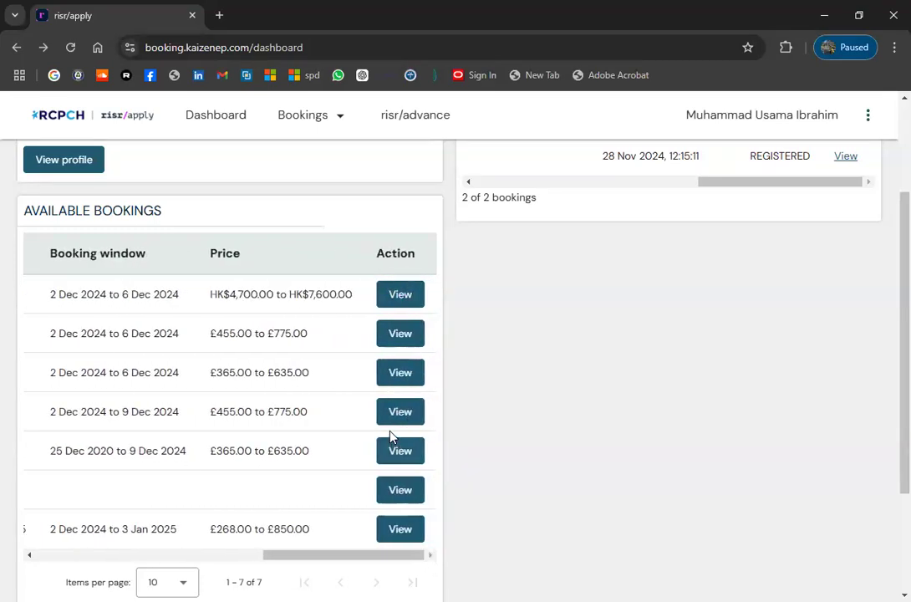
{"action": "left_click", "coordinate": [400, 412]}
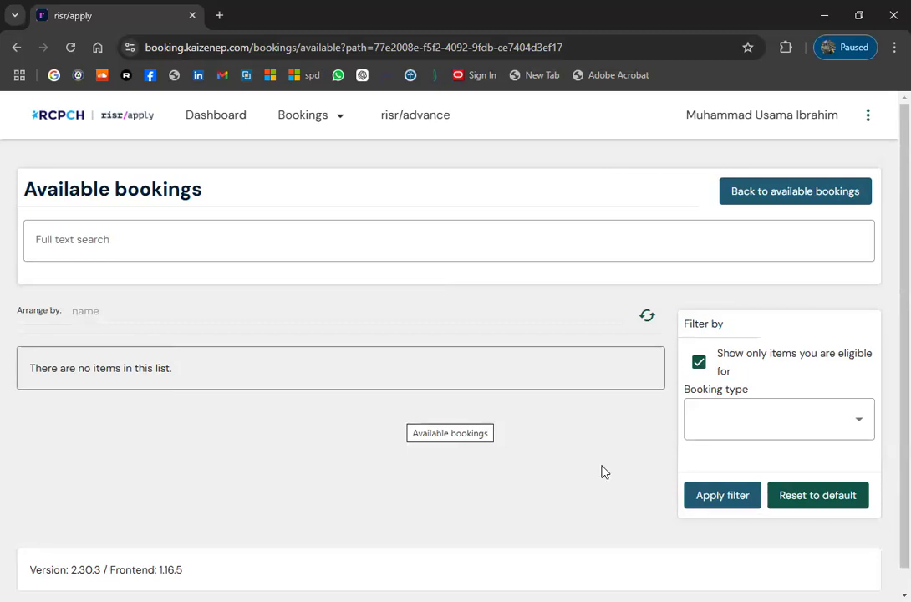
{"action": "left_click", "coordinate": [700, 368]}
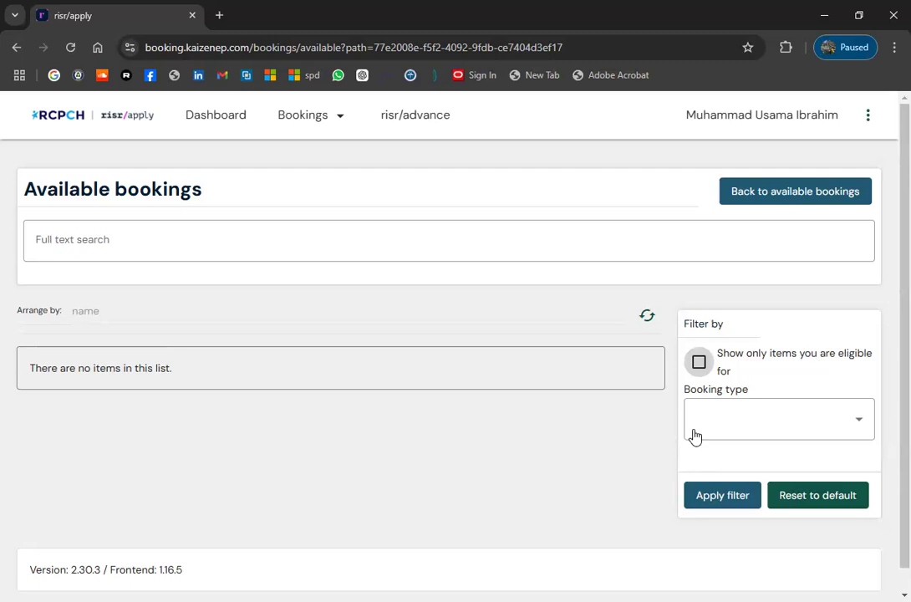
- Apply the cleared filter, review the 13 Not Eligible overseas sessions, and return to the dashboard
{"action": "left_click", "coordinate": [722, 495]}
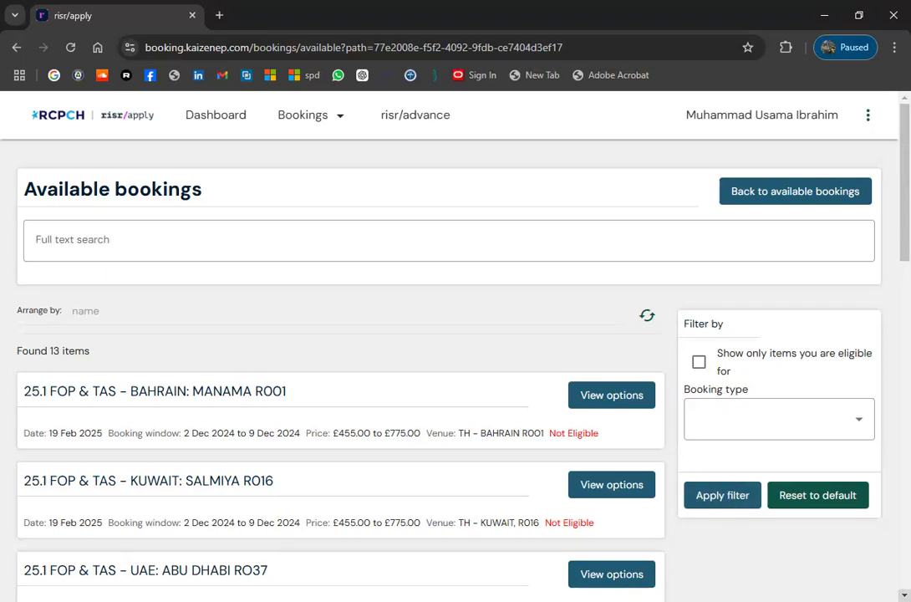
{"action": "scroll", "coordinate": [455, 343], "scroll_direction": "down", "scroll_amount": 1}
{"action": "scroll", "coordinate": [455, 343], "scroll_direction": "down", "scroll_amount": 4}
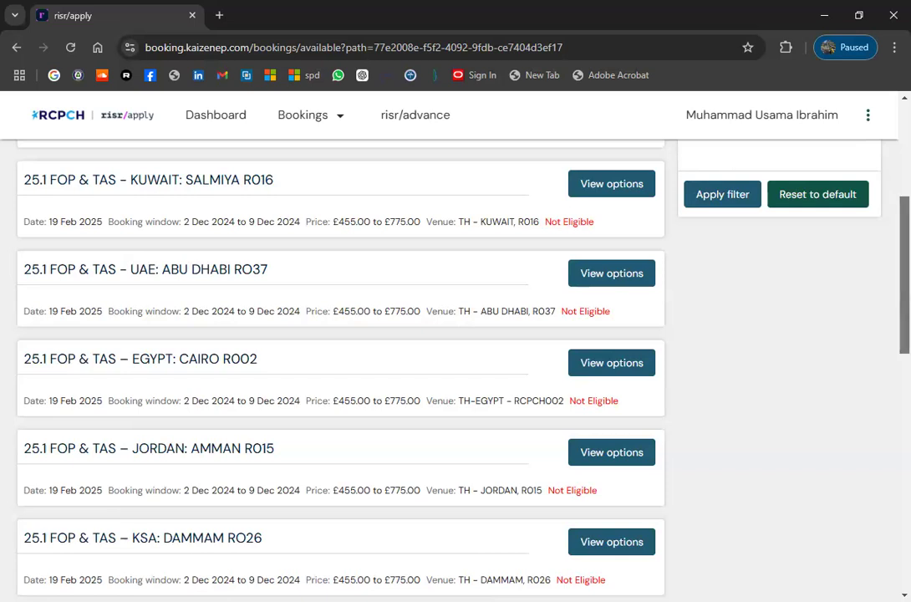
{"action": "scroll", "coordinate": [878, 142], "scroll_direction": "up", "scroll_amount": 5}
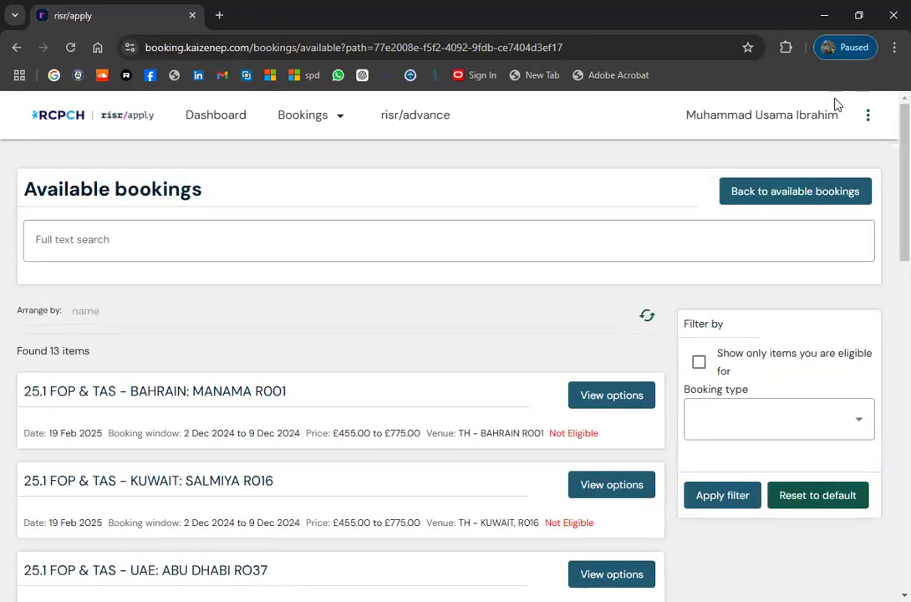
{"action": "left_click", "coordinate": [17, 48]}
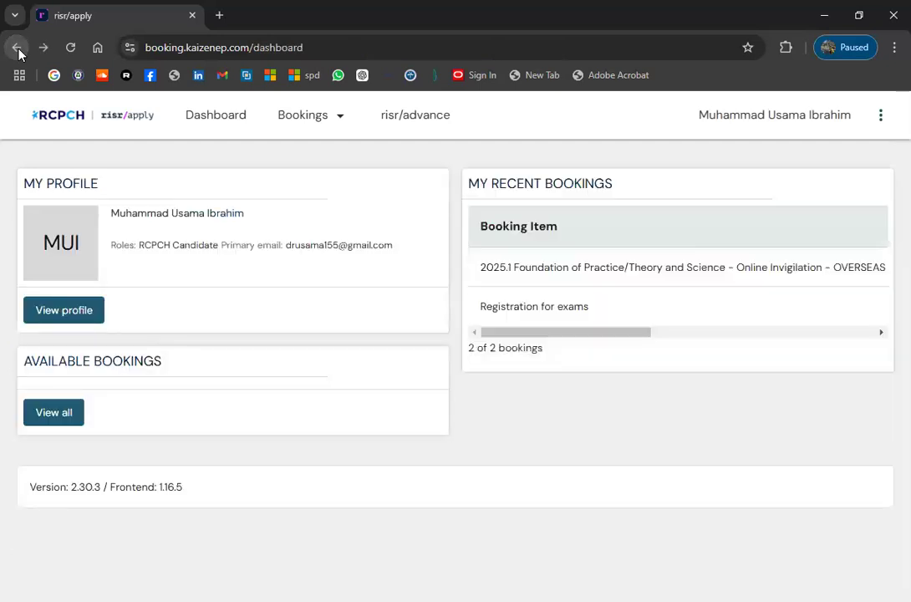
- Open the DRAFT TAS Only - Online Invigilation - Overseas booking from My Recent Bookings
{"action": "left_click", "coordinate": [881, 331]}
{"action": "scroll", "coordinate": [880, 332], "scroll_direction": "right", "scroll_amount": 5}
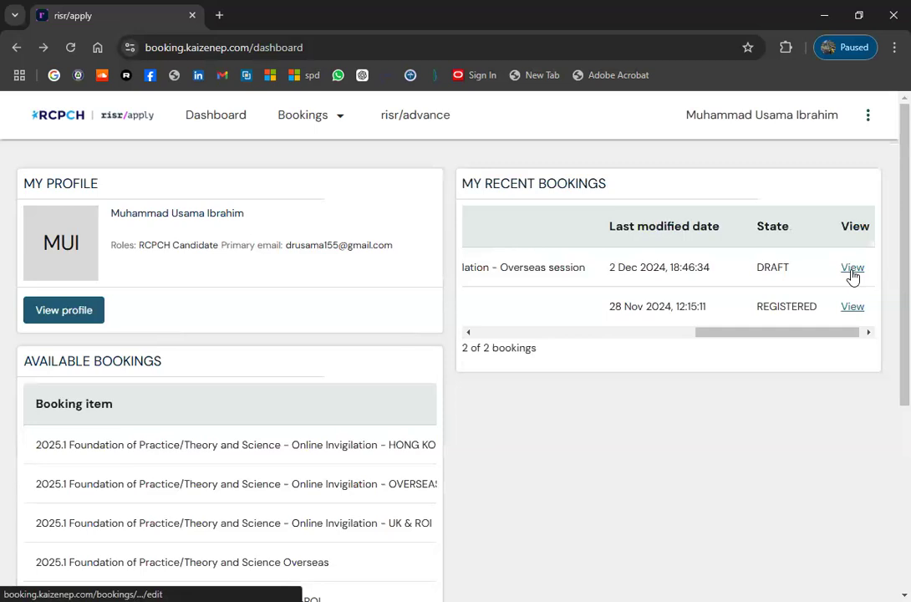
{"action": "left_click", "coordinate": [852, 268]}
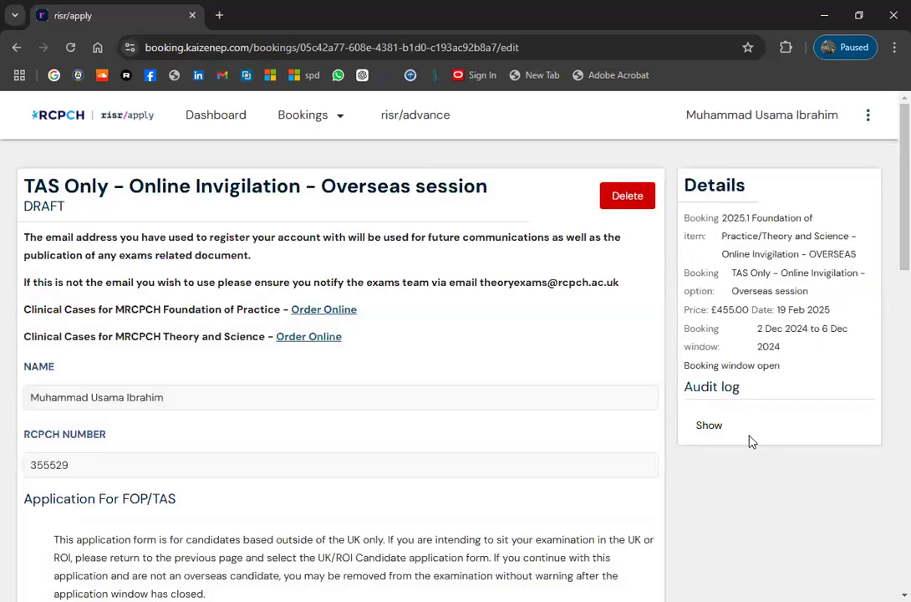
- Delete the draft online-invigilation booking and confirm the removal with OK
{"action": "left_click", "coordinate": [633, 201]}
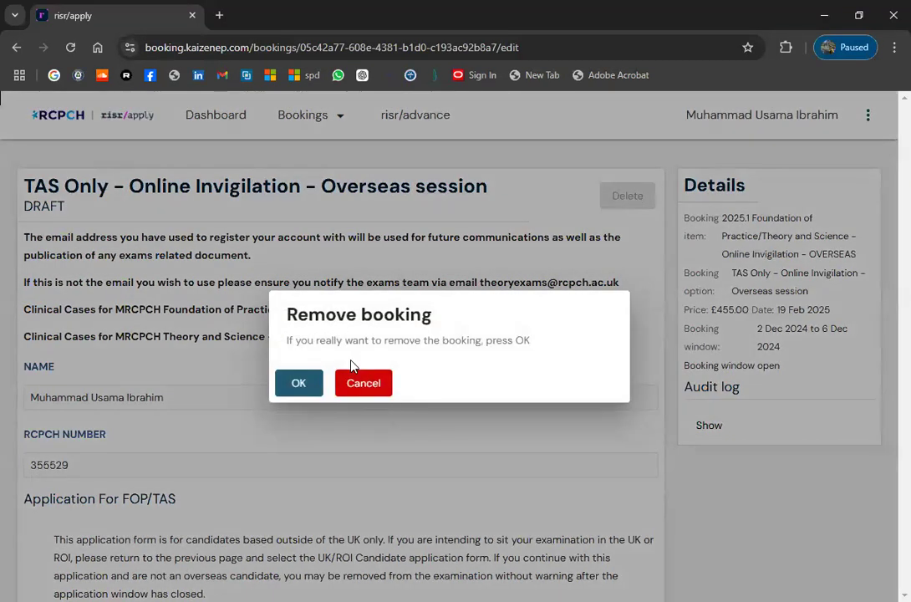
{"action": "left_click", "coordinate": [298, 386]}
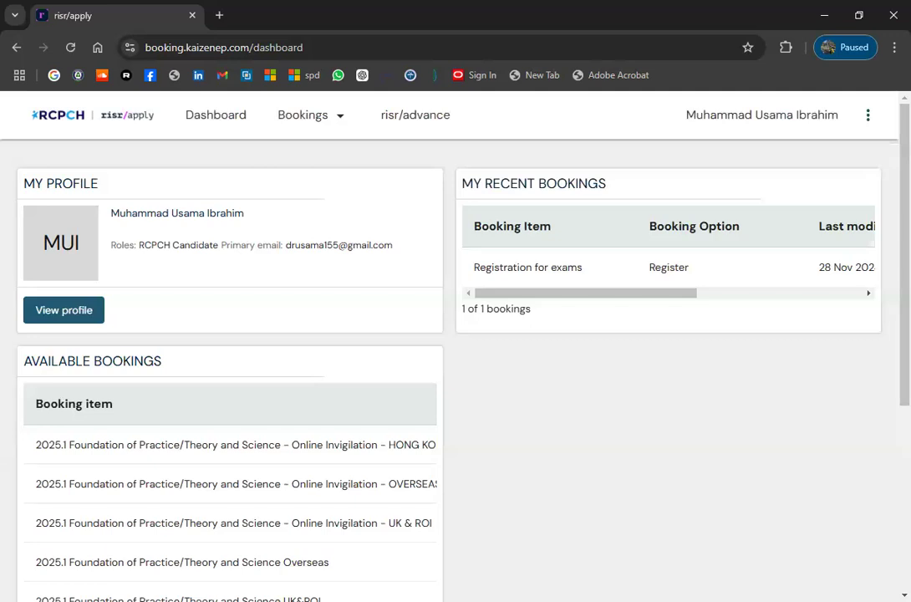
- Scroll the dashboard and view the 2025.1 Foundation of Practice/Theory and Science Overseas row
{"action": "scroll", "coordinate": [770, 506], "scroll_direction": "down", "scroll_amount": 2}
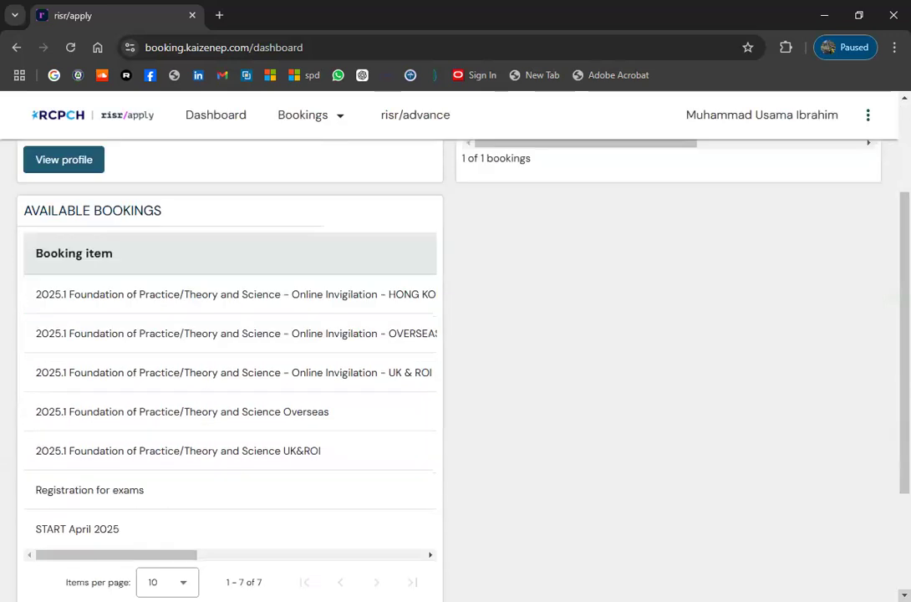
{"action": "scroll", "coordinate": [728, 493], "scroll_direction": "down", "scroll_amount": 1}
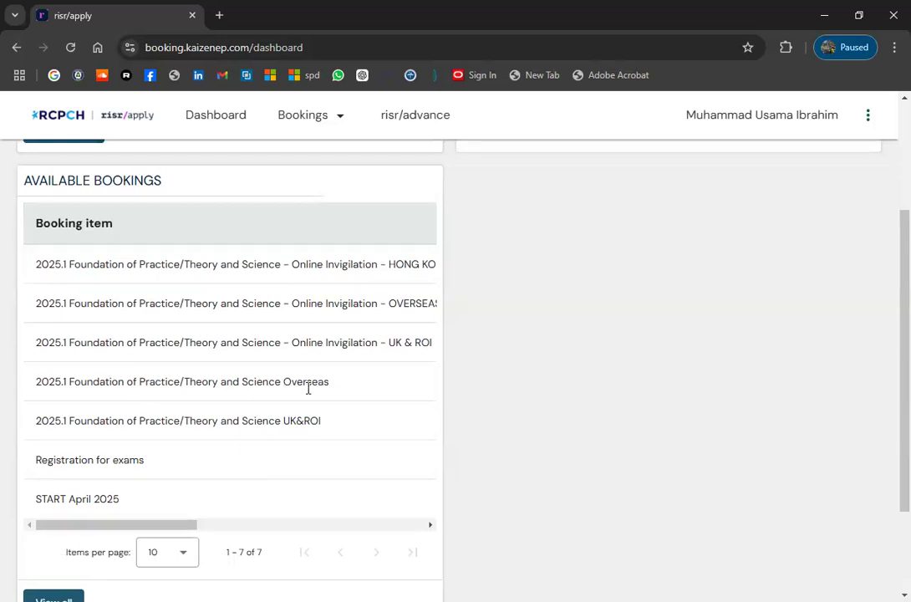
{"action": "left_click", "coordinate": [428, 525]}
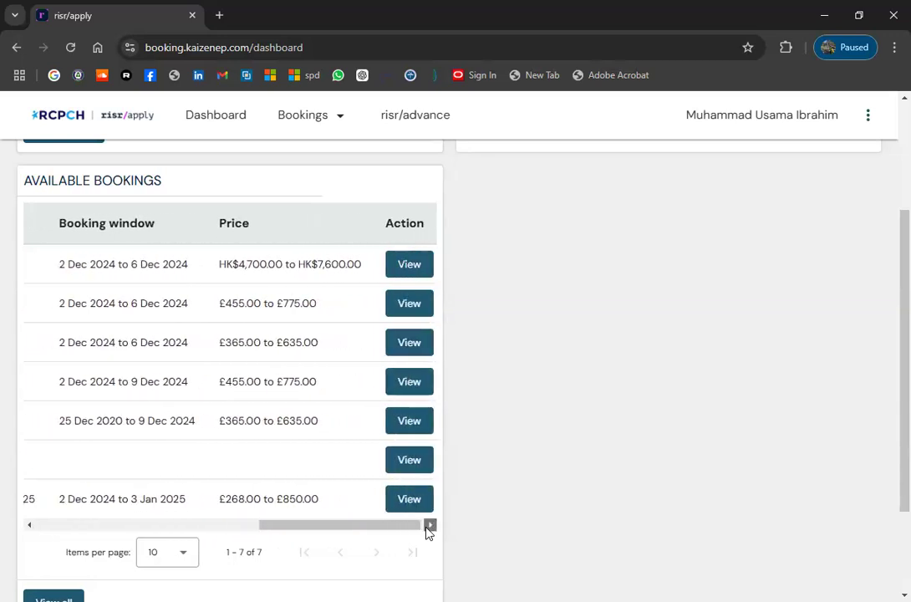
{"action": "left_click", "coordinate": [397, 391]}
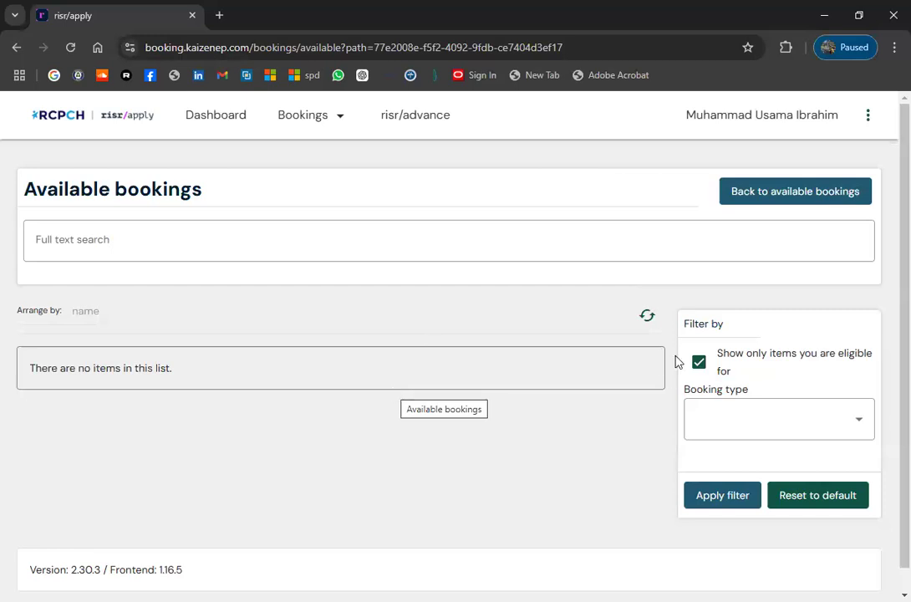
- Show all 13 sessions including Not Eligible, then view options for KSA: RIYADH 2 RO31
{"action": "left_click", "coordinate": [698, 367]}
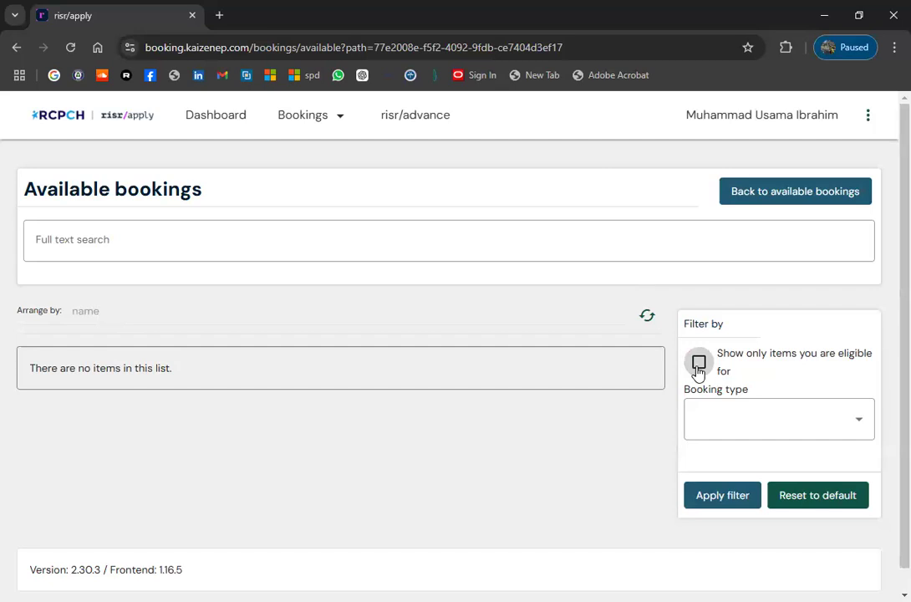
{"action": "left_click", "coordinate": [711, 509]}
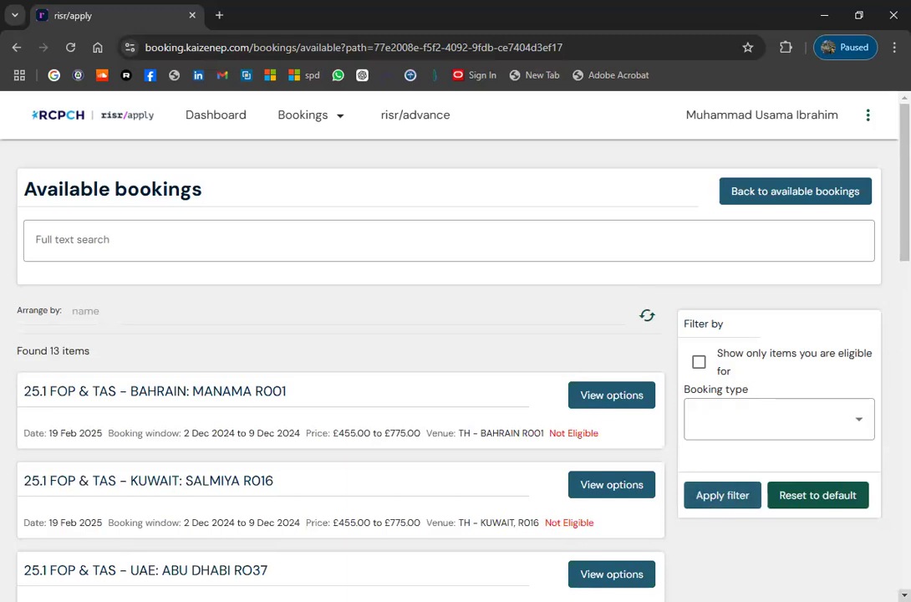
{"action": "scroll", "coordinate": [451, 351], "scroll_direction": "down", "scroll_amount": 3}
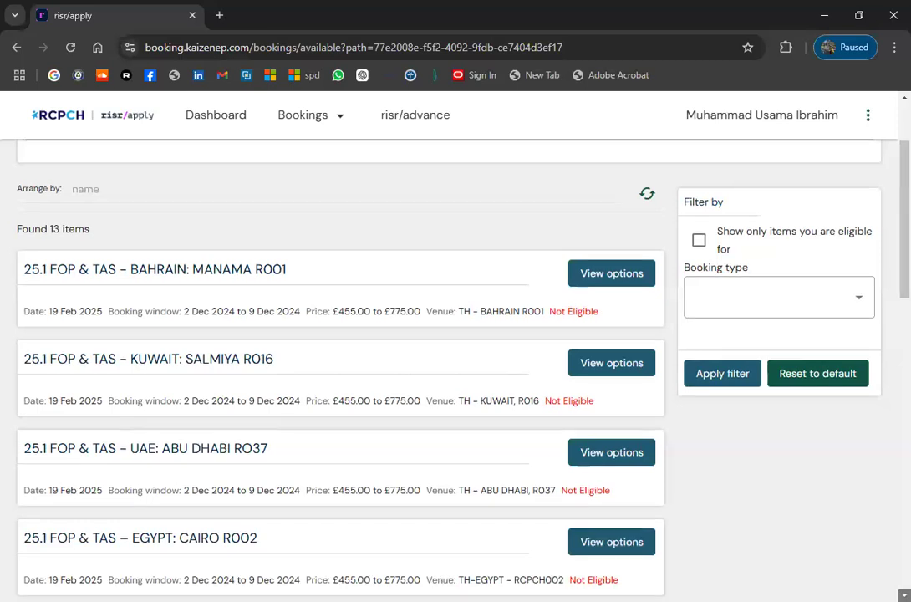
{"action": "scroll", "coordinate": [769, 506], "scroll_direction": "down", "scroll_amount": 2}
{"action": "scroll", "coordinate": [768, 507], "scroll_direction": "down", "scroll_amount": 2}
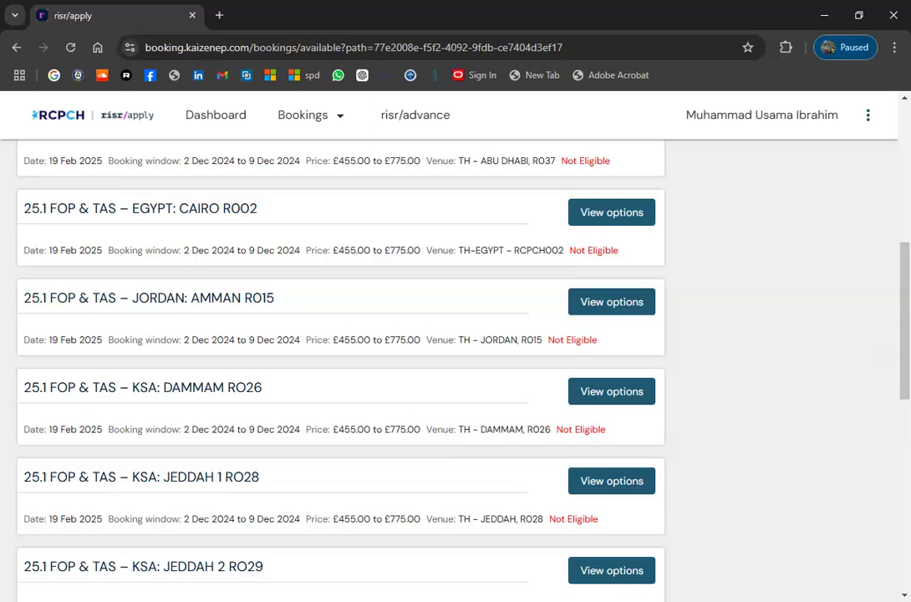
{"action": "scroll", "coordinate": [770, 506], "scroll_direction": "down", "scroll_amount": 3}
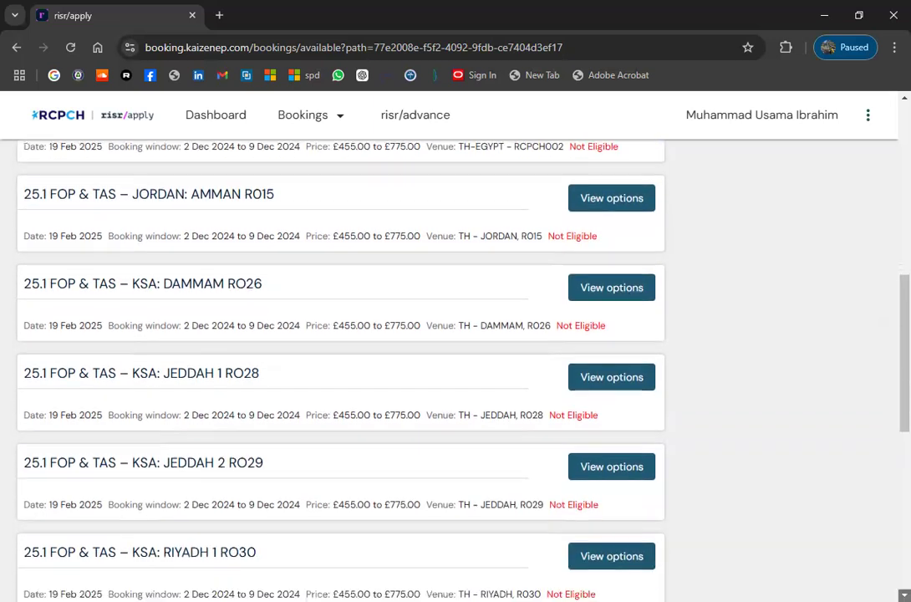
{"action": "scroll", "coordinate": [455, 368], "scroll_direction": "down", "scroll_amount": 4}
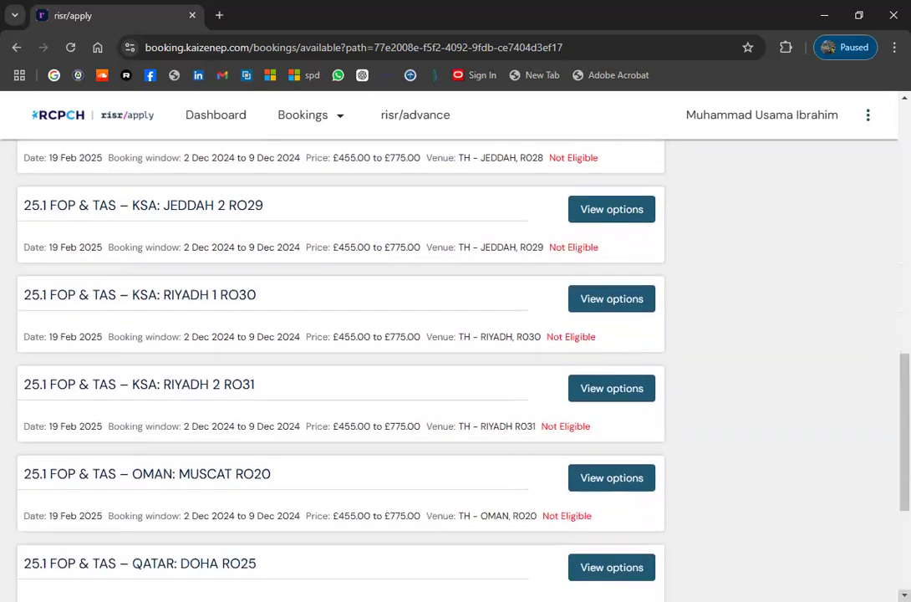
{"action": "scroll", "coordinate": [455, 368], "scroll_direction": "down", "scroll_amount": 3}
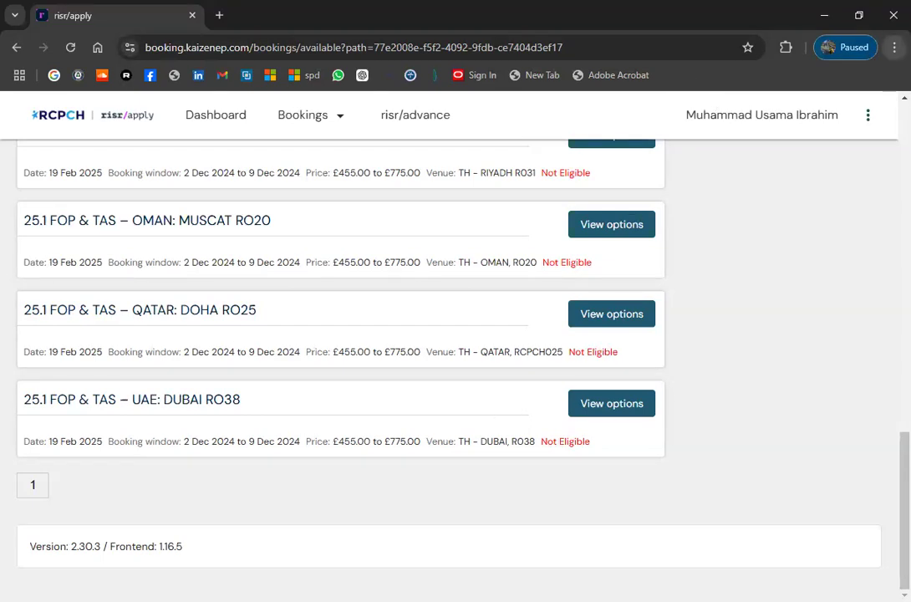
{"action": "scroll", "coordinate": [687, 166], "scroll_direction": "up", "scroll_amount": 3}
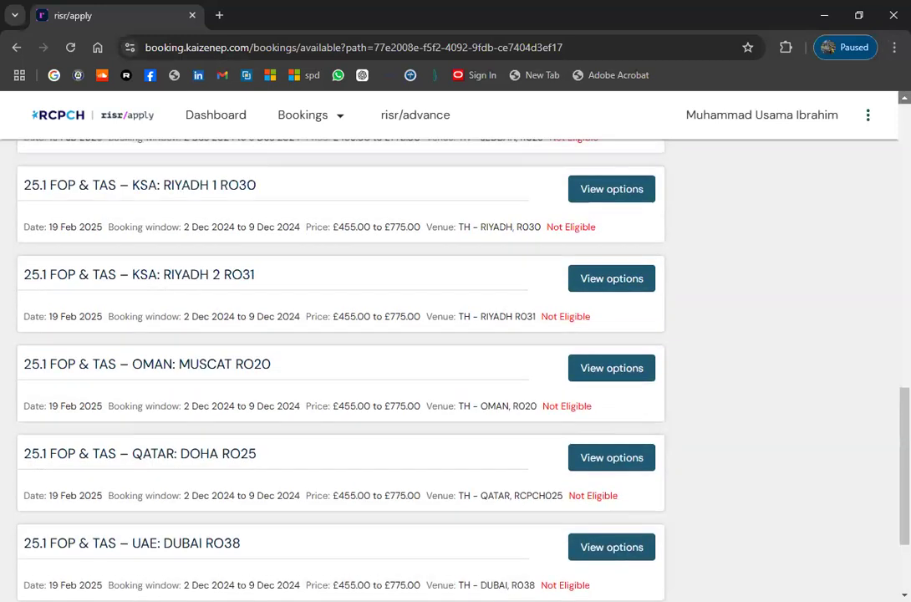
{"action": "scroll", "coordinate": [67, 343], "scroll_direction": "up", "scroll_amount": 1}
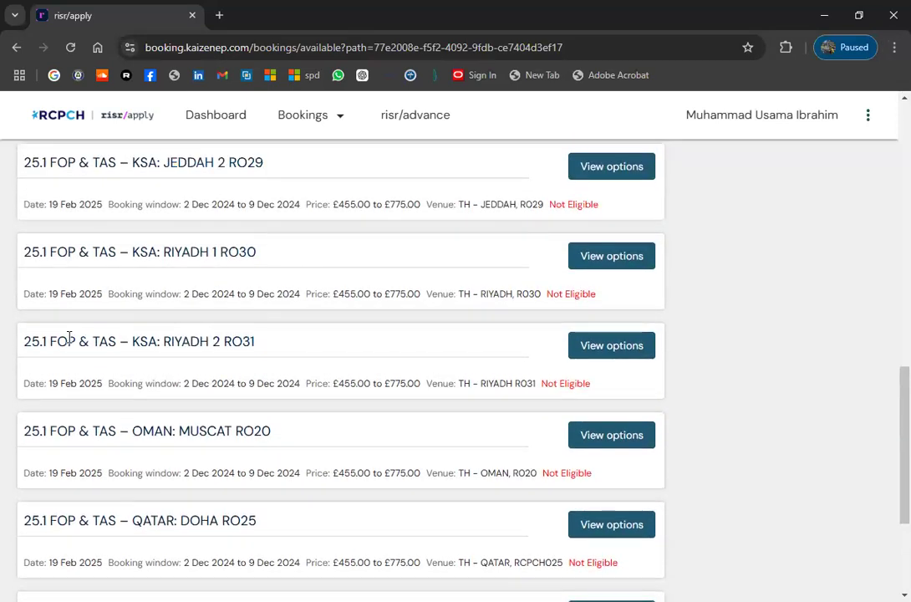
{"action": "left_click", "coordinate": [591, 354]}
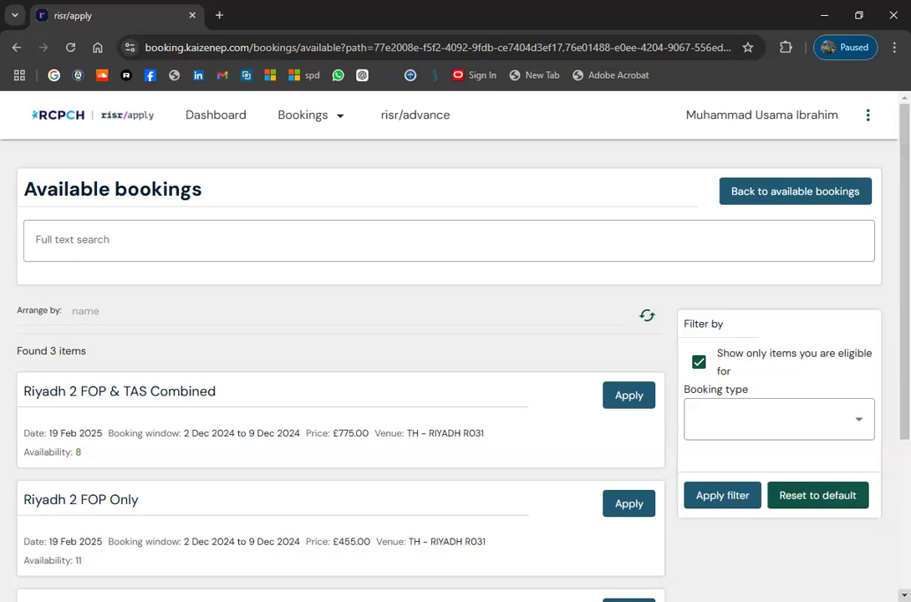
- Apply for the Riyadh 2 FOP & TAS Combined option at £775.00
{"action": "scroll", "coordinate": [455, 334], "scroll_direction": "down", "scroll_amount": 2}
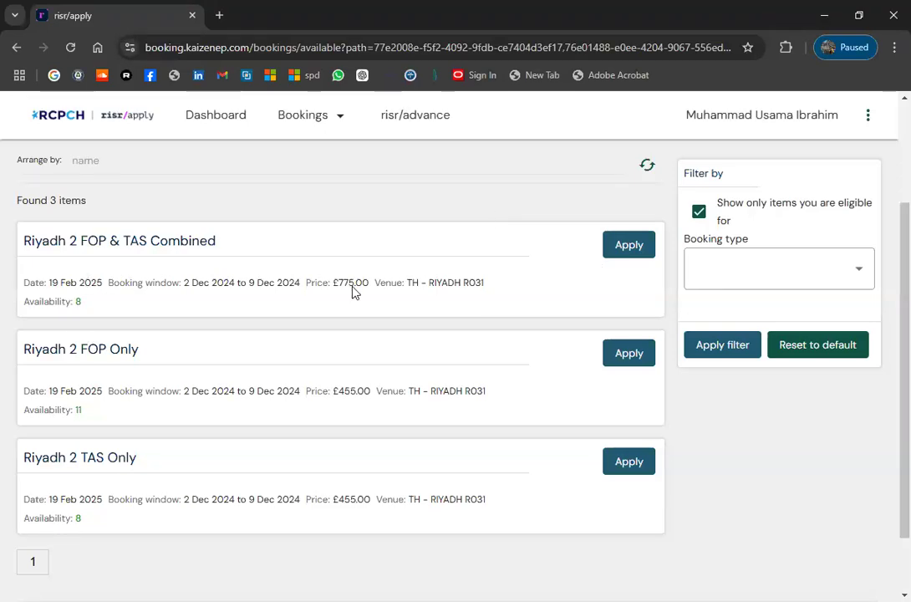
{"action": "left_click", "coordinate": [629, 253]}
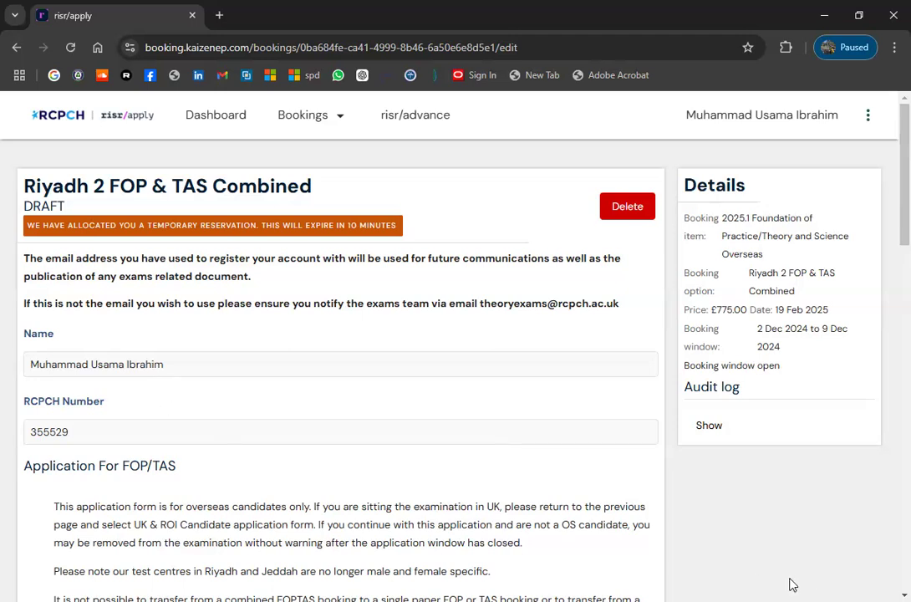
- Read down through the Riyadh 2 FOP & TAS Combined application form
{"action": "scroll", "coordinate": [792, 585], "scroll_direction": "down", "scroll_amount": 2}
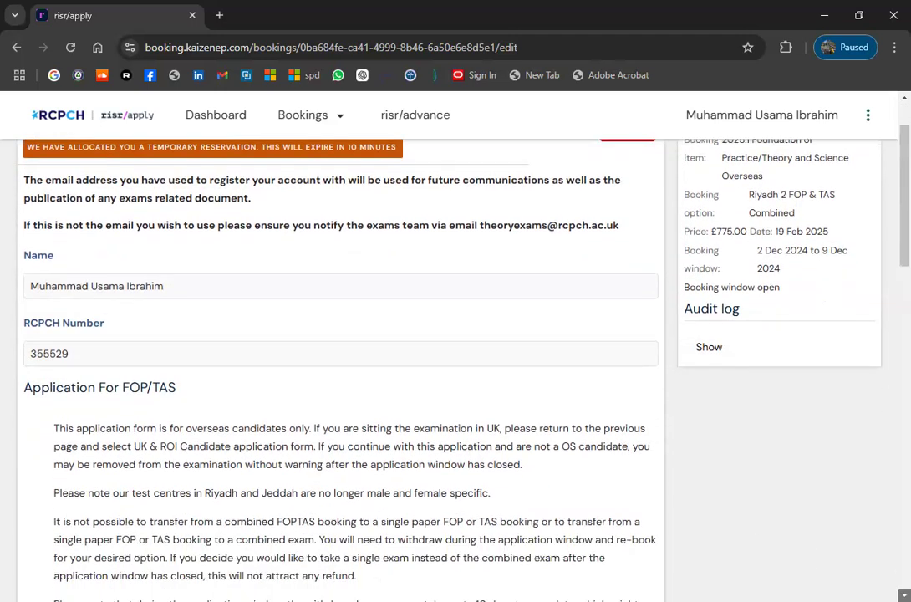
{"action": "scroll", "coordinate": [394, 368], "scroll_direction": "down", "scroll_amount": 4}
{"action": "scroll", "coordinate": [405, 504], "scroll_direction": "down", "scroll_amount": 3}
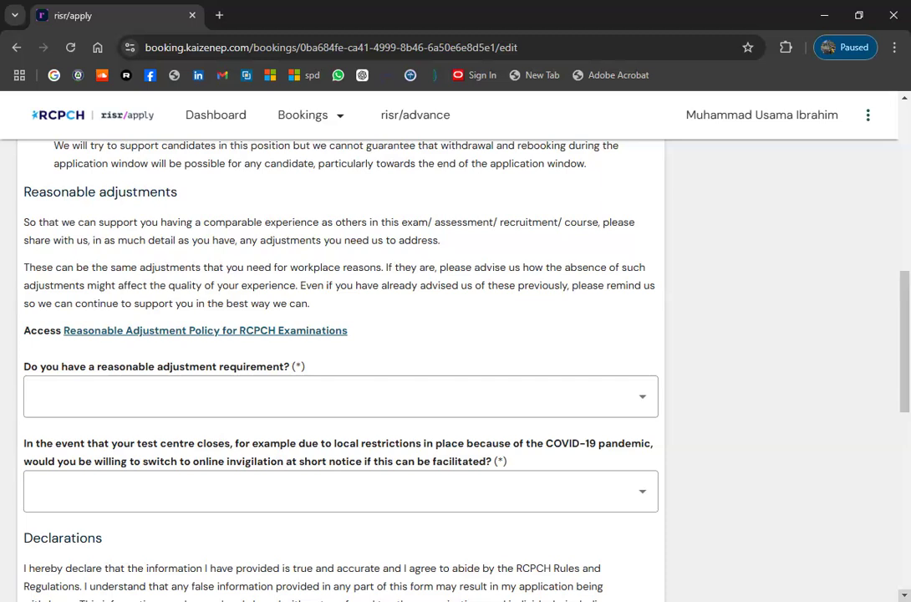
{"action": "scroll", "coordinate": [341, 360], "scroll_direction": "down", "scroll_amount": 1}
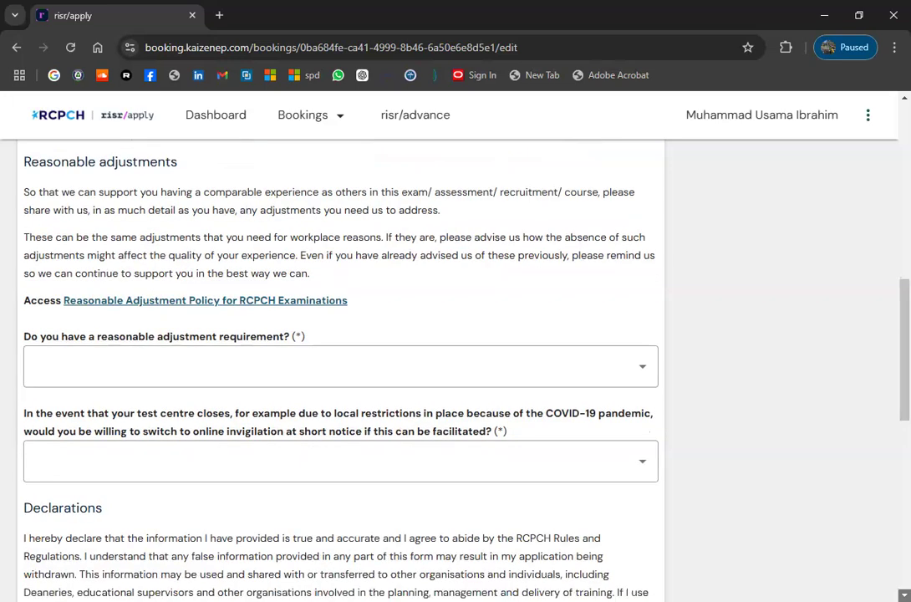
{"action": "scroll", "coordinate": [340, 359], "scroll_direction": "down", "scroll_amount": 3}
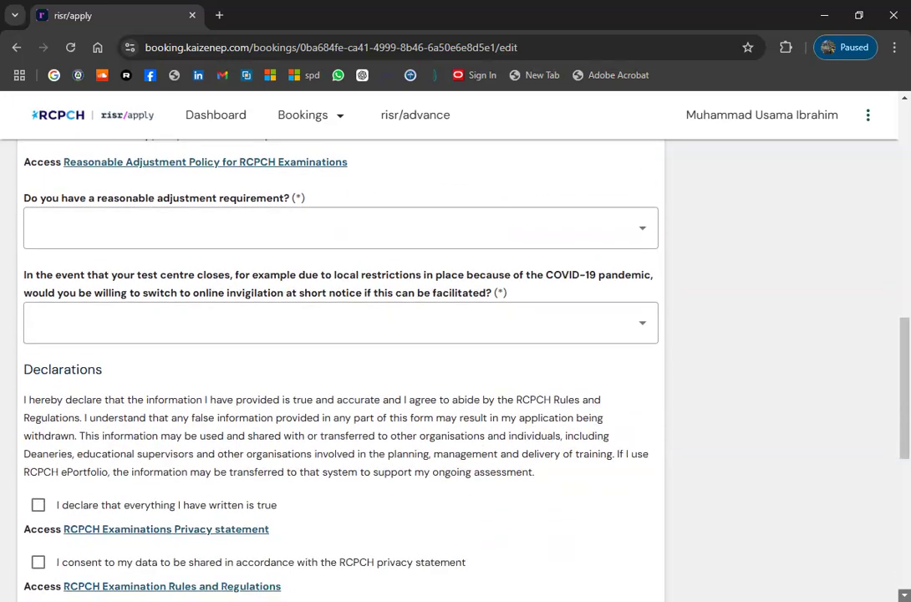
{"action": "scroll", "coordinate": [341, 359], "scroll_direction": "down", "scroll_amount": 3}
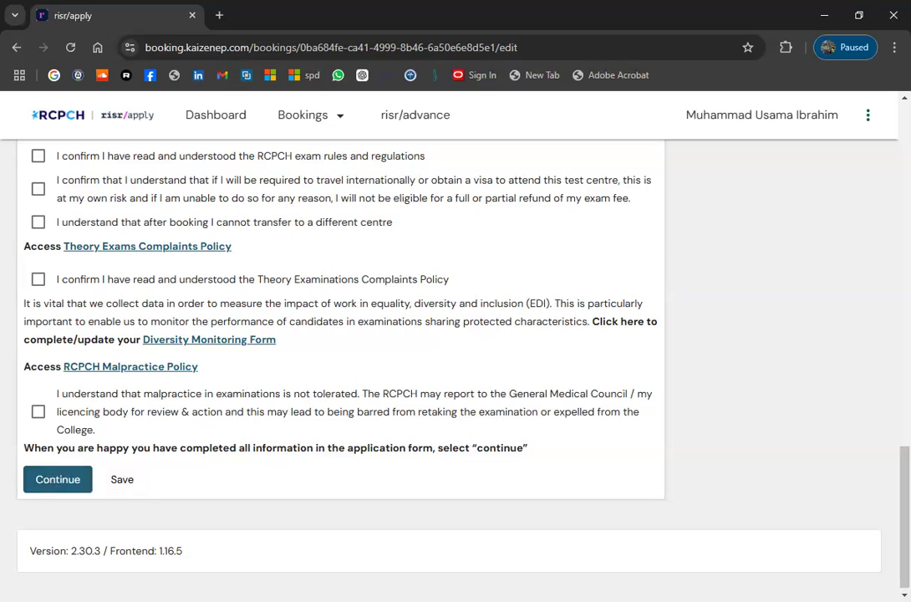
- Delete the Riyadh 2 draft booking and confirm with OK in the Remove booking prompt
{"action": "scroll", "coordinate": [341, 326], "scroll_direction": "up", "scroll_amount": 1}
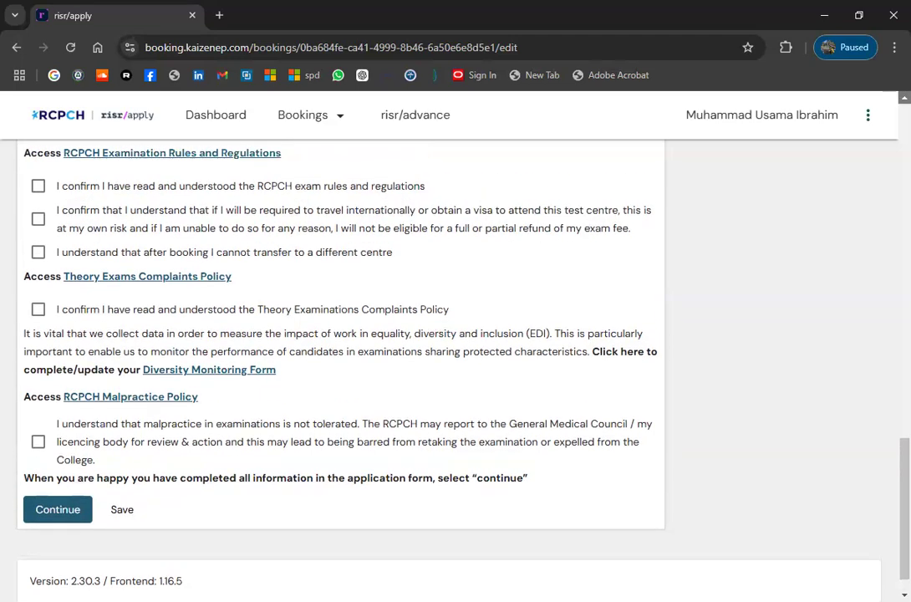
{"action": "scroll", "coordinate": [340, 334], "scroll_direction": "up", "scroll_amount": 3}
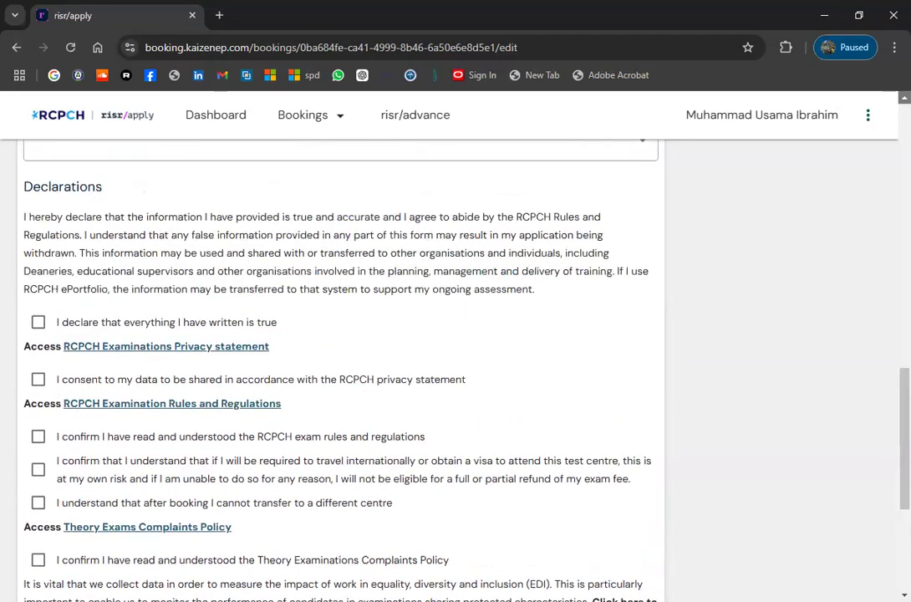
{"action": "scroll", "coordinate": [341, 334], "scroll_direction": "up", "scroll_amount": 10}
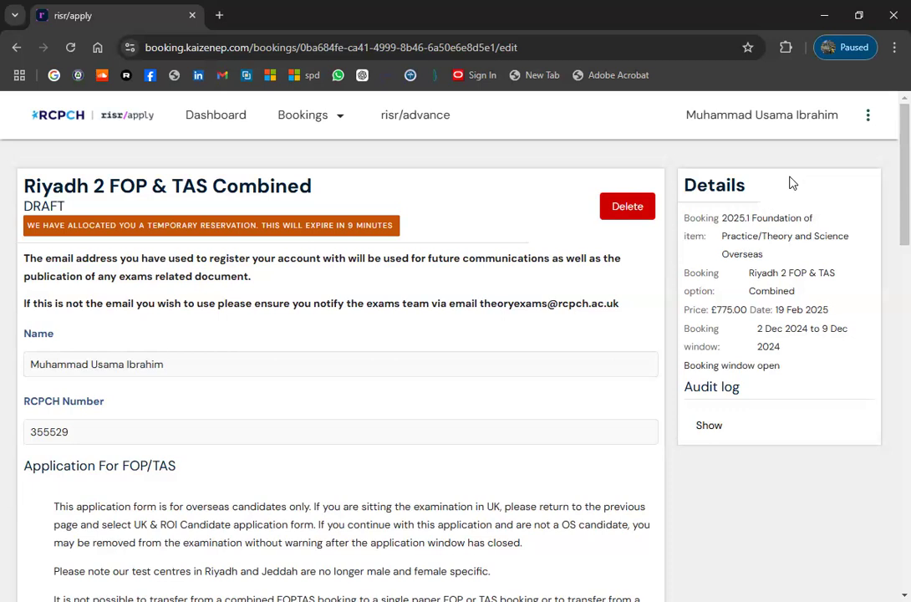
{"action": "left_click", "coordinate": [631, 209]}
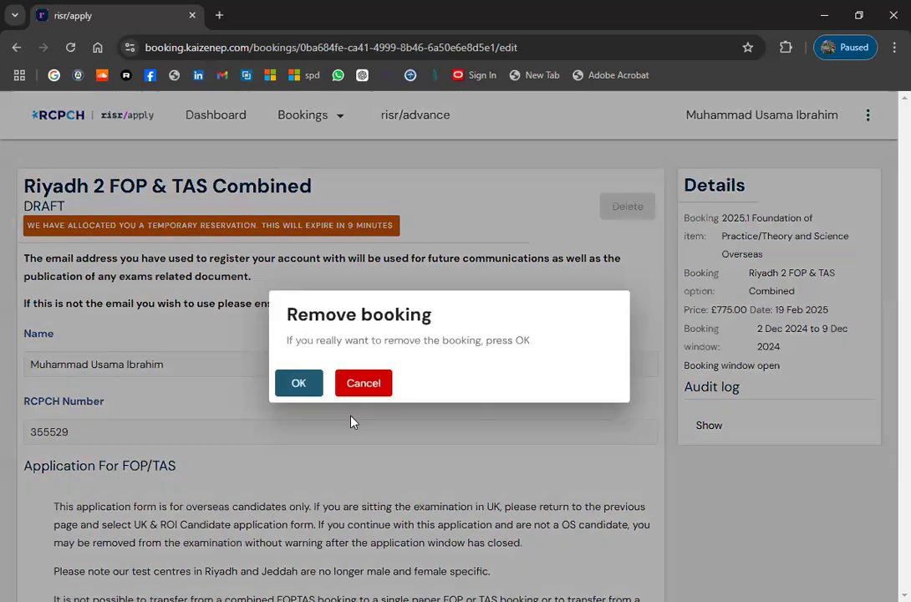
{"action": "left_click", "coordinate": [305, 393]}
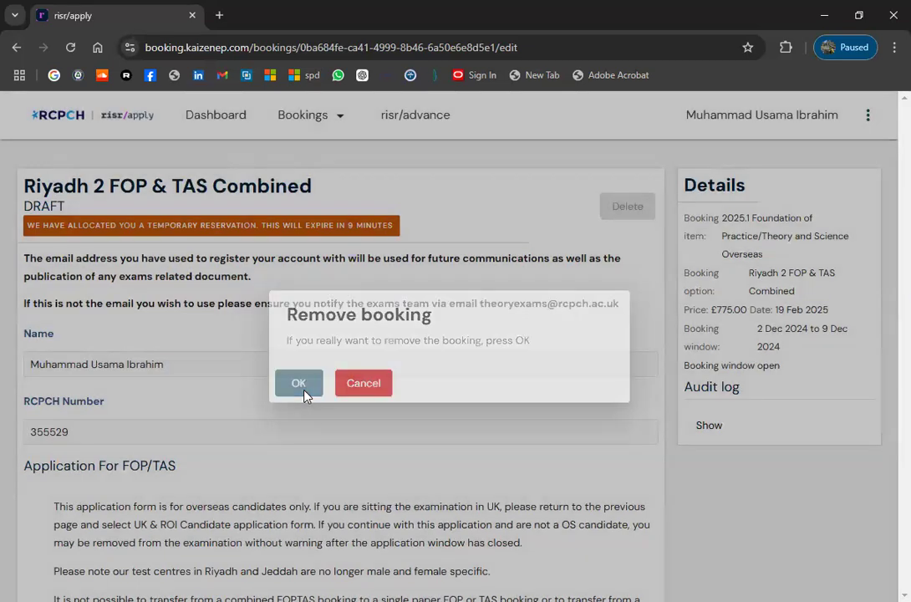